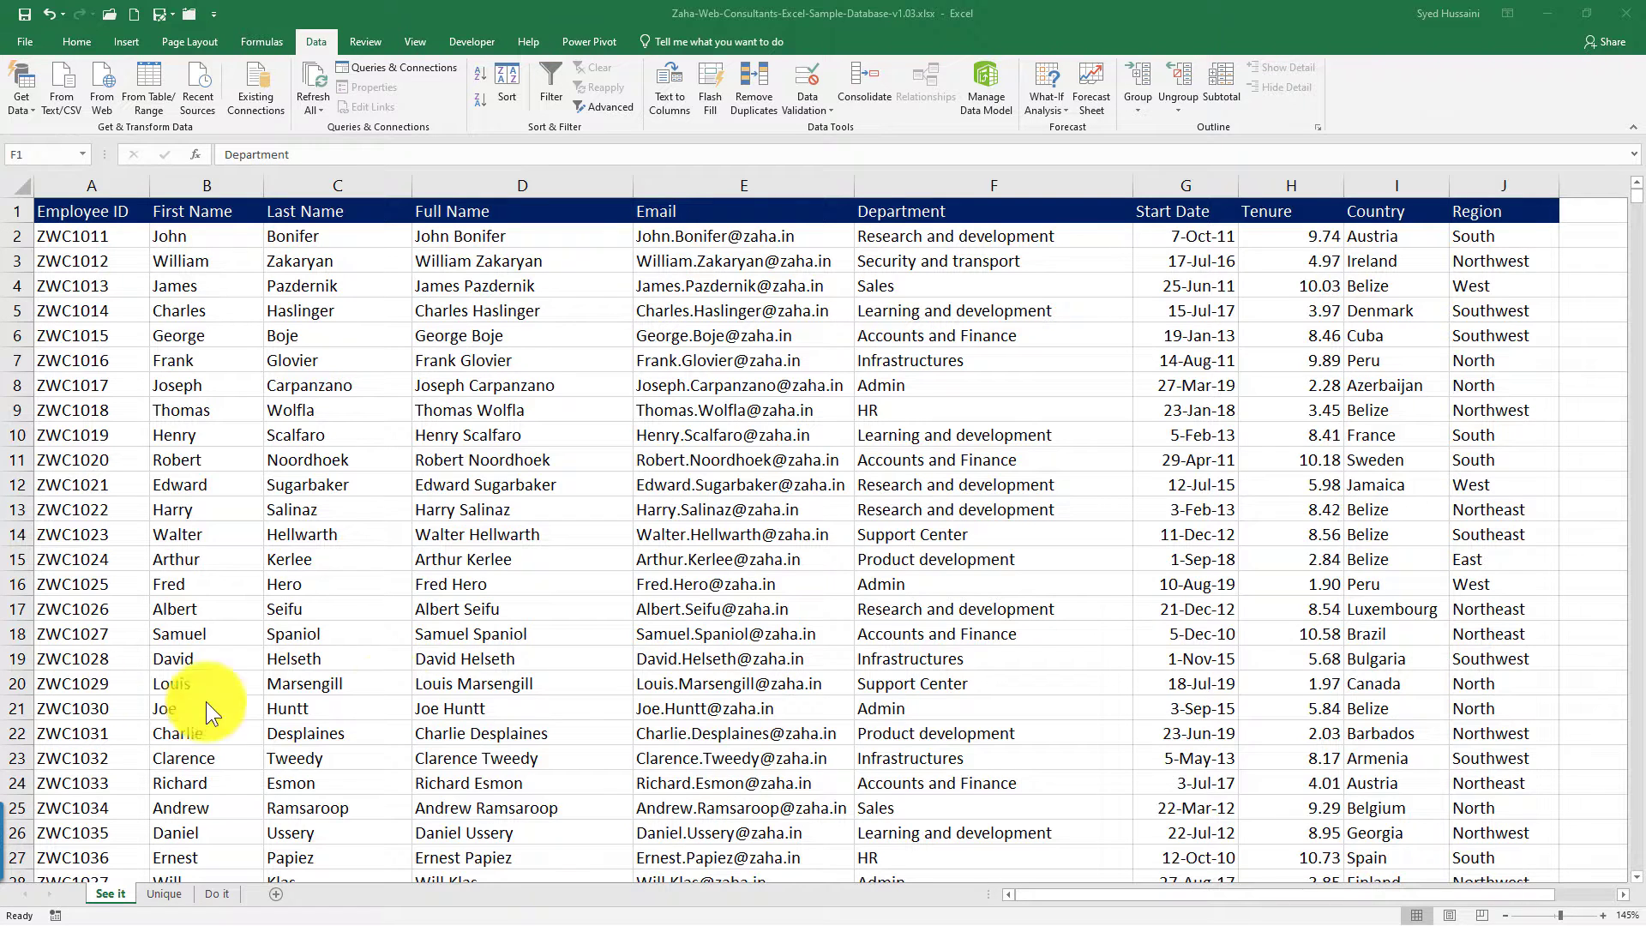
Inspect the Department values in column F from the header down to the last row
{"action": "left_click", "coordinate": [1033, 209]}
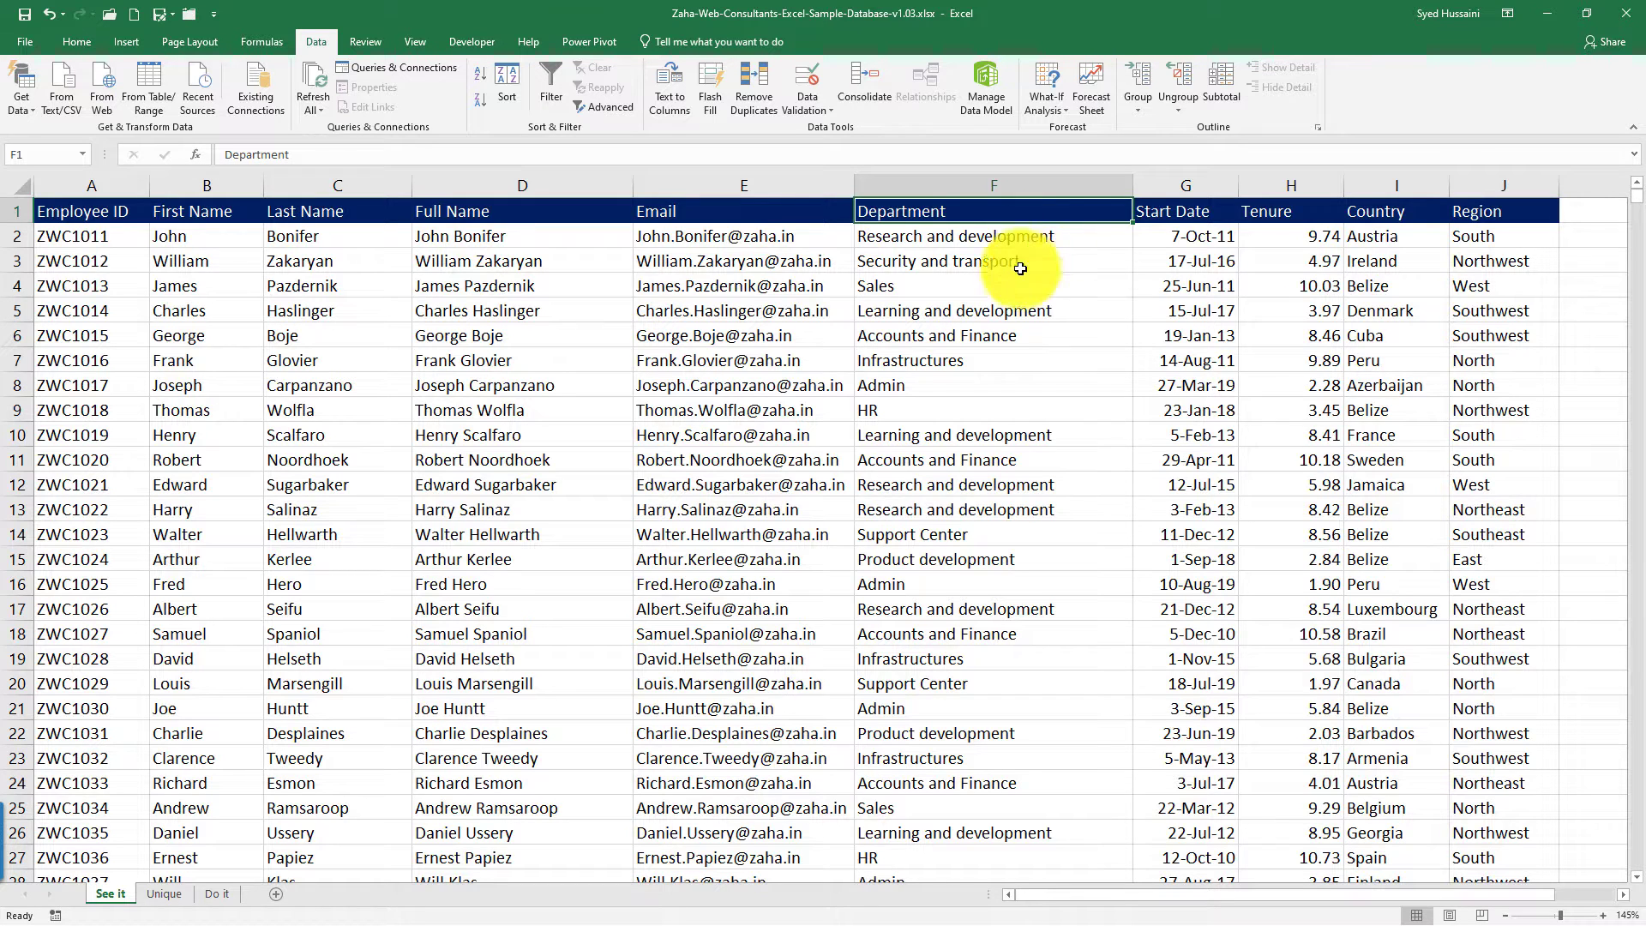
{"action": "left_click_drag", "start_coordinate": [992, 259], "coordinate": [976, 704]}
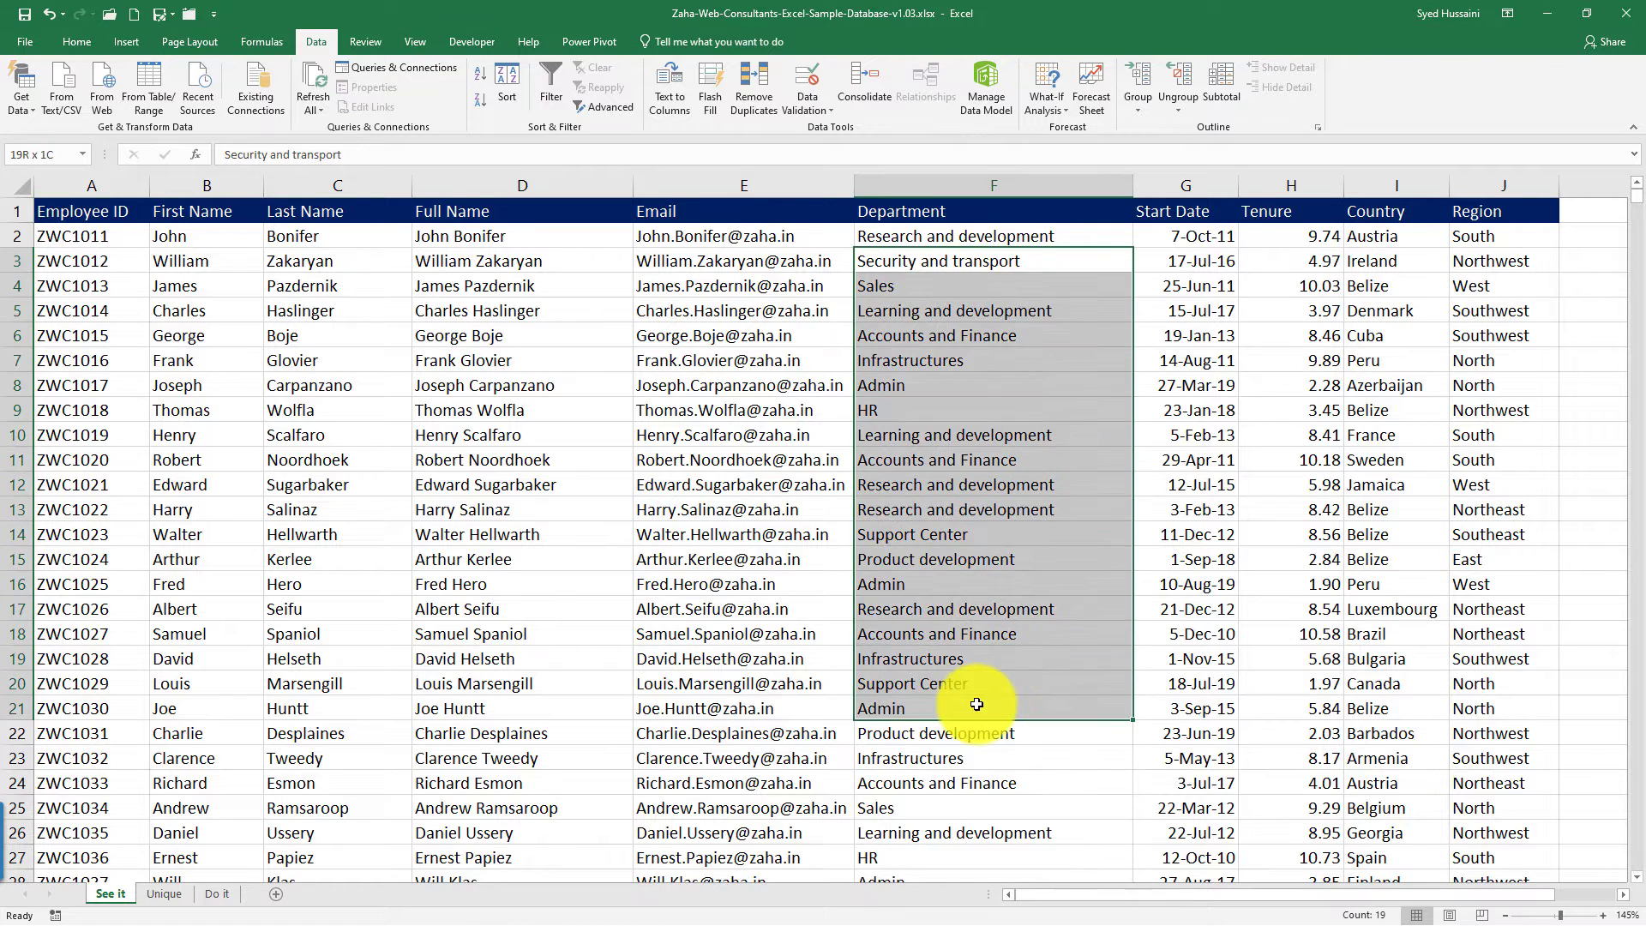
{"action": "left_click", "coordinate": [948, 382]}
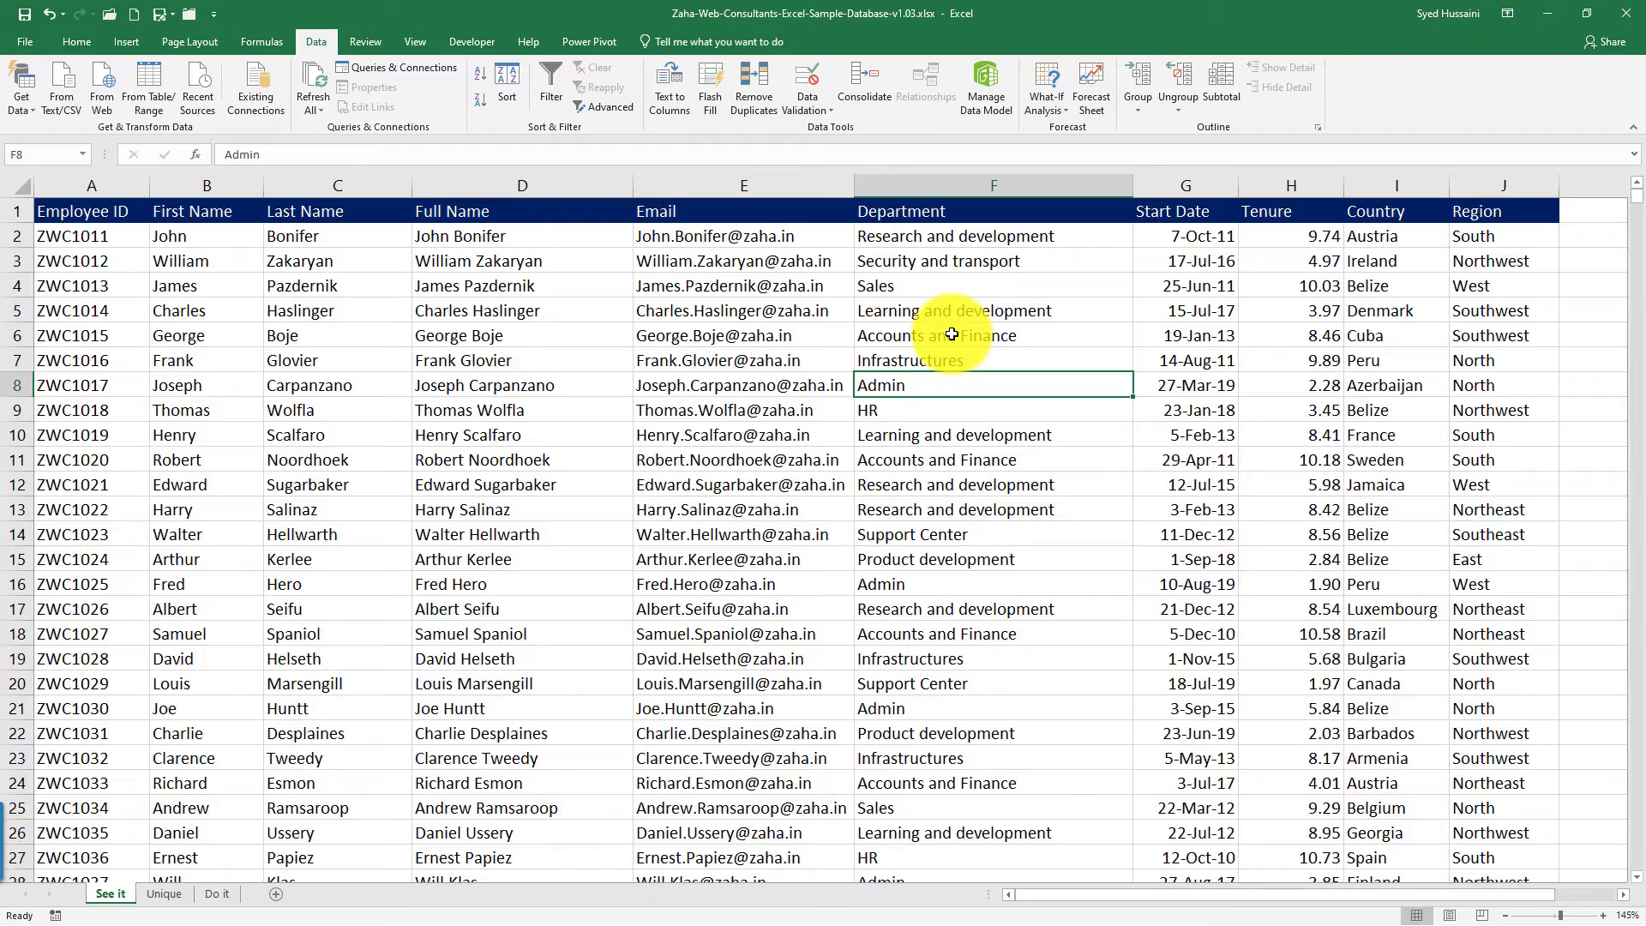
{"action": "key", "text": "ctrl+Down"}
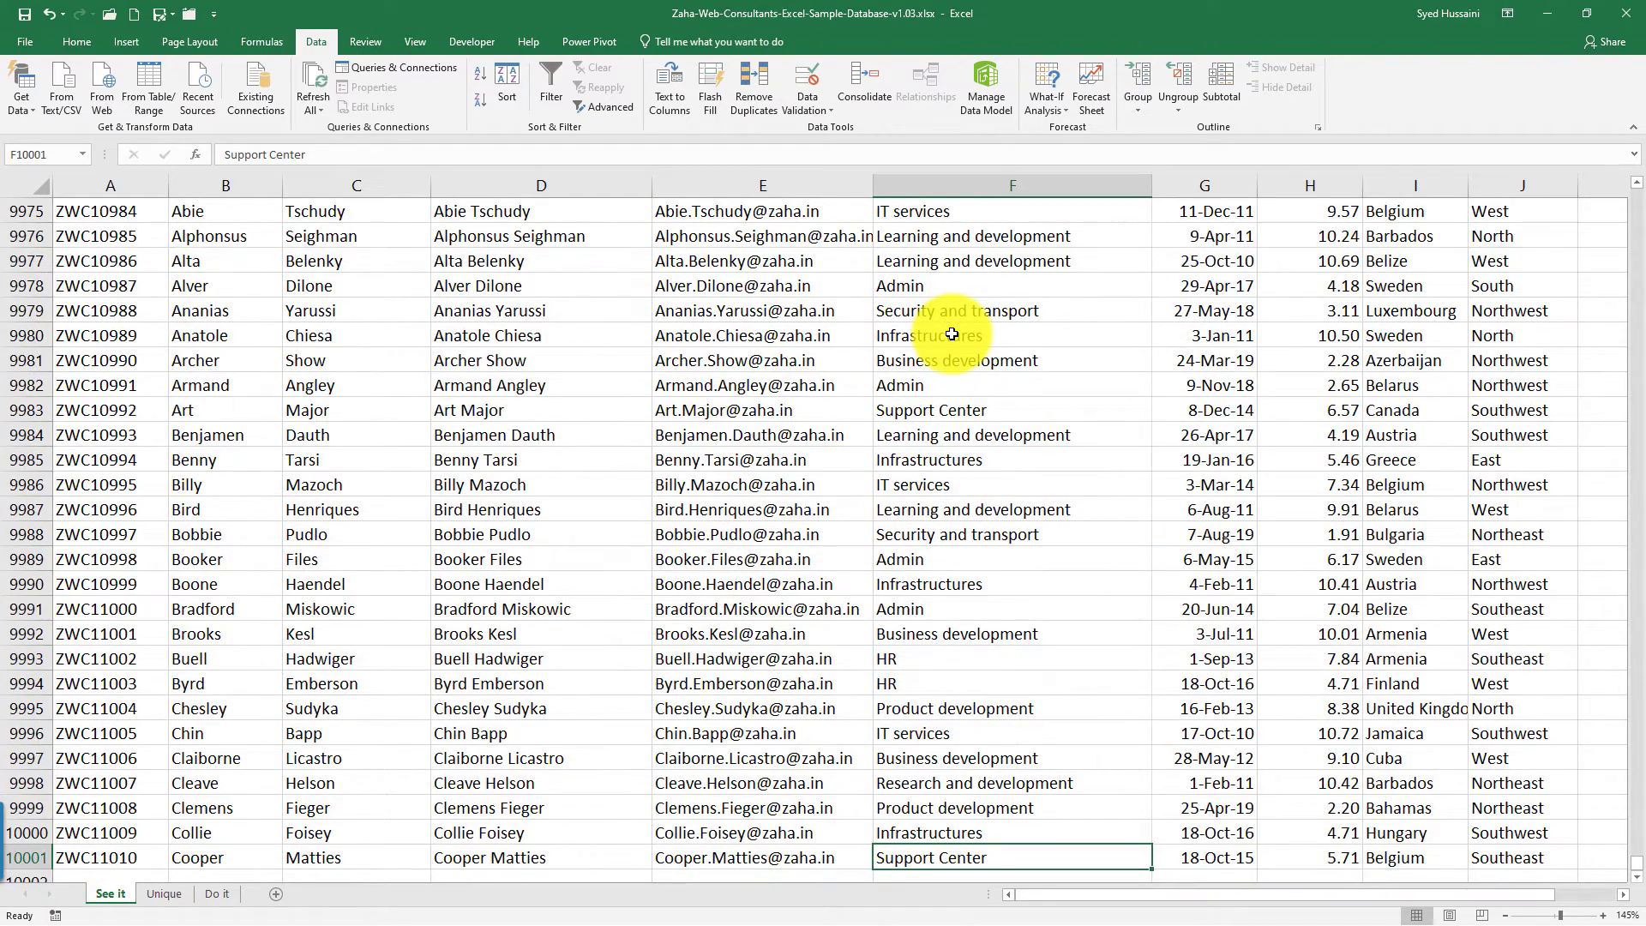
{"action": "key", "text": "ctrl+Up"}
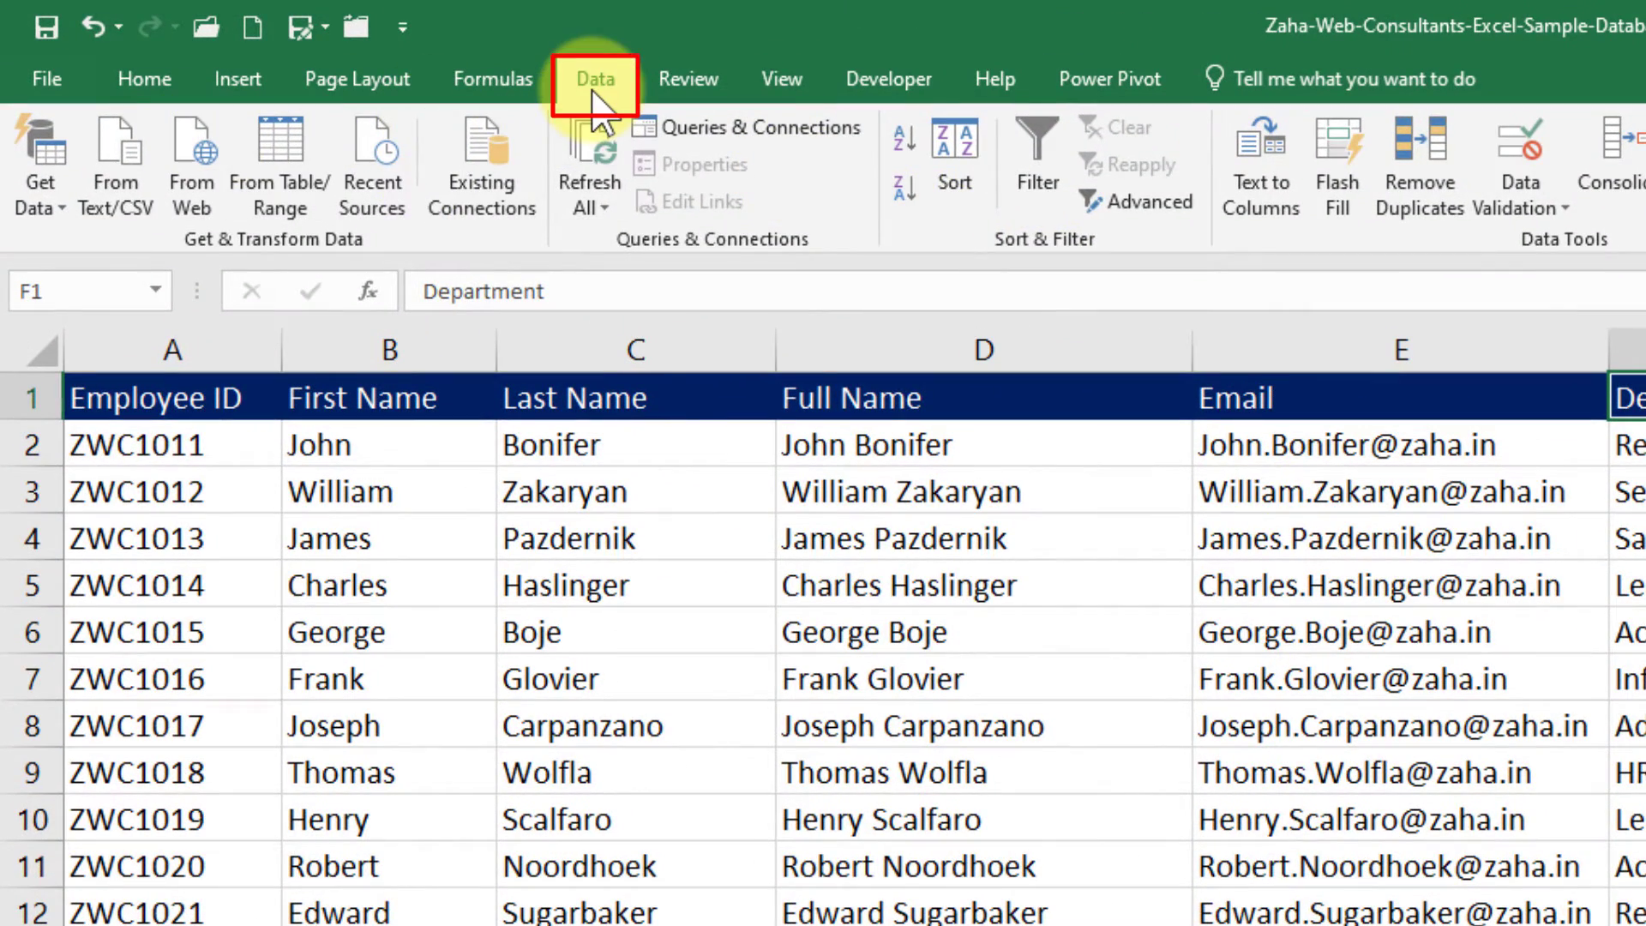
Advanced-filter the table in place on column F with Unique records only, leaving 12 records
{"action": "left_click", "coordinate": [1153, 218]}
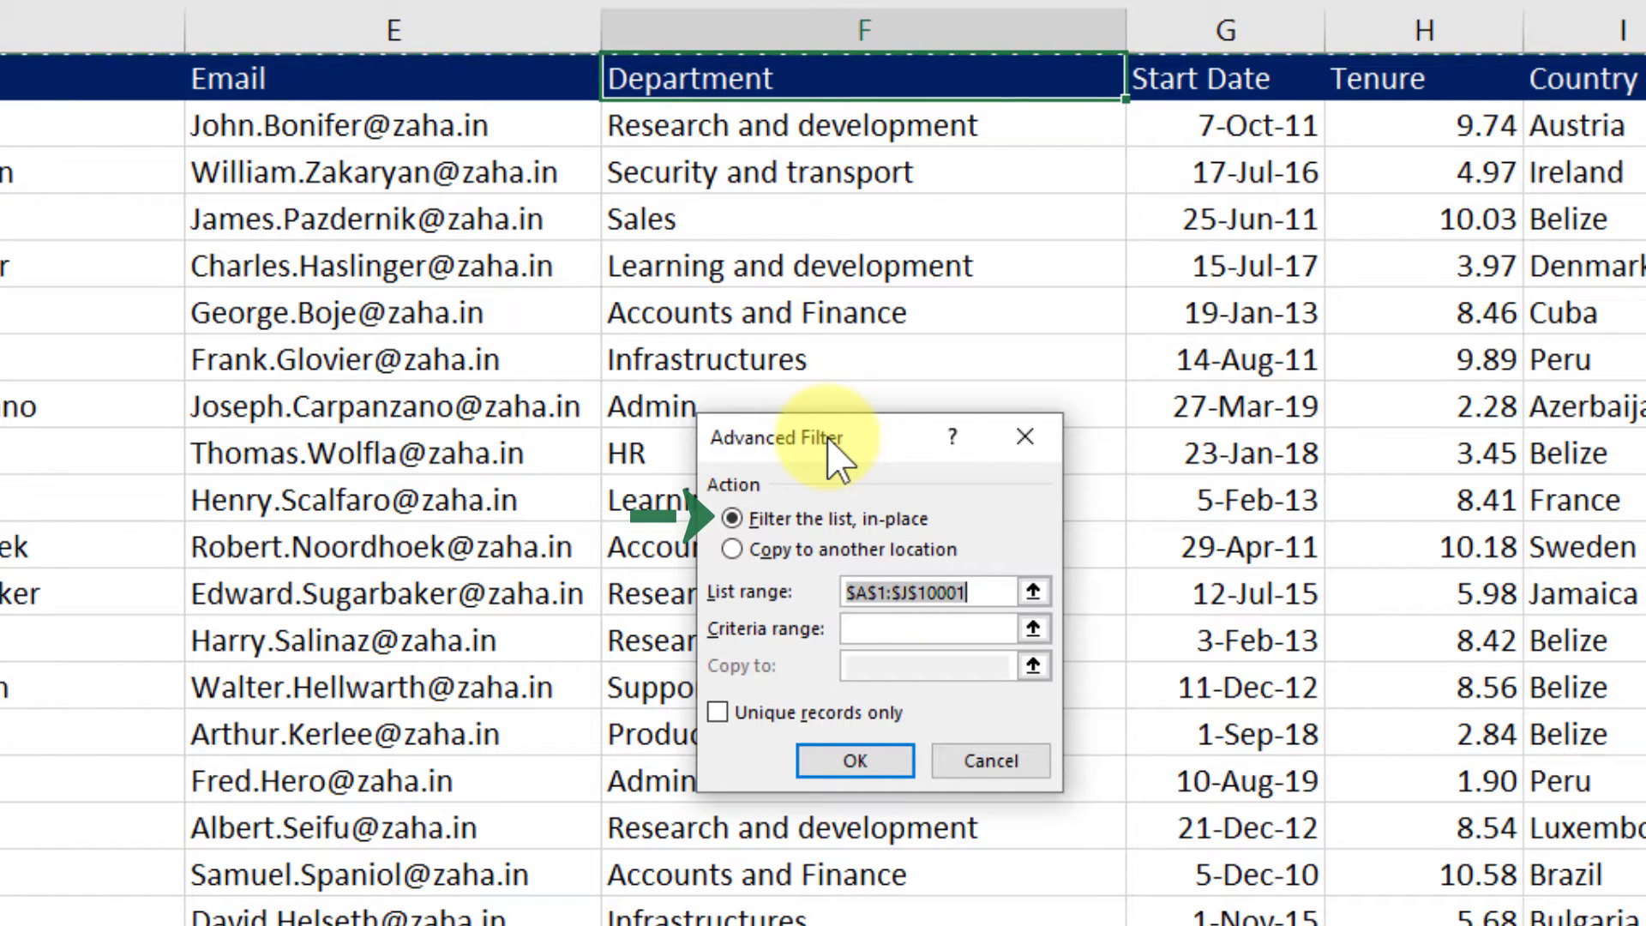
{"action": "key", "text": "End"}
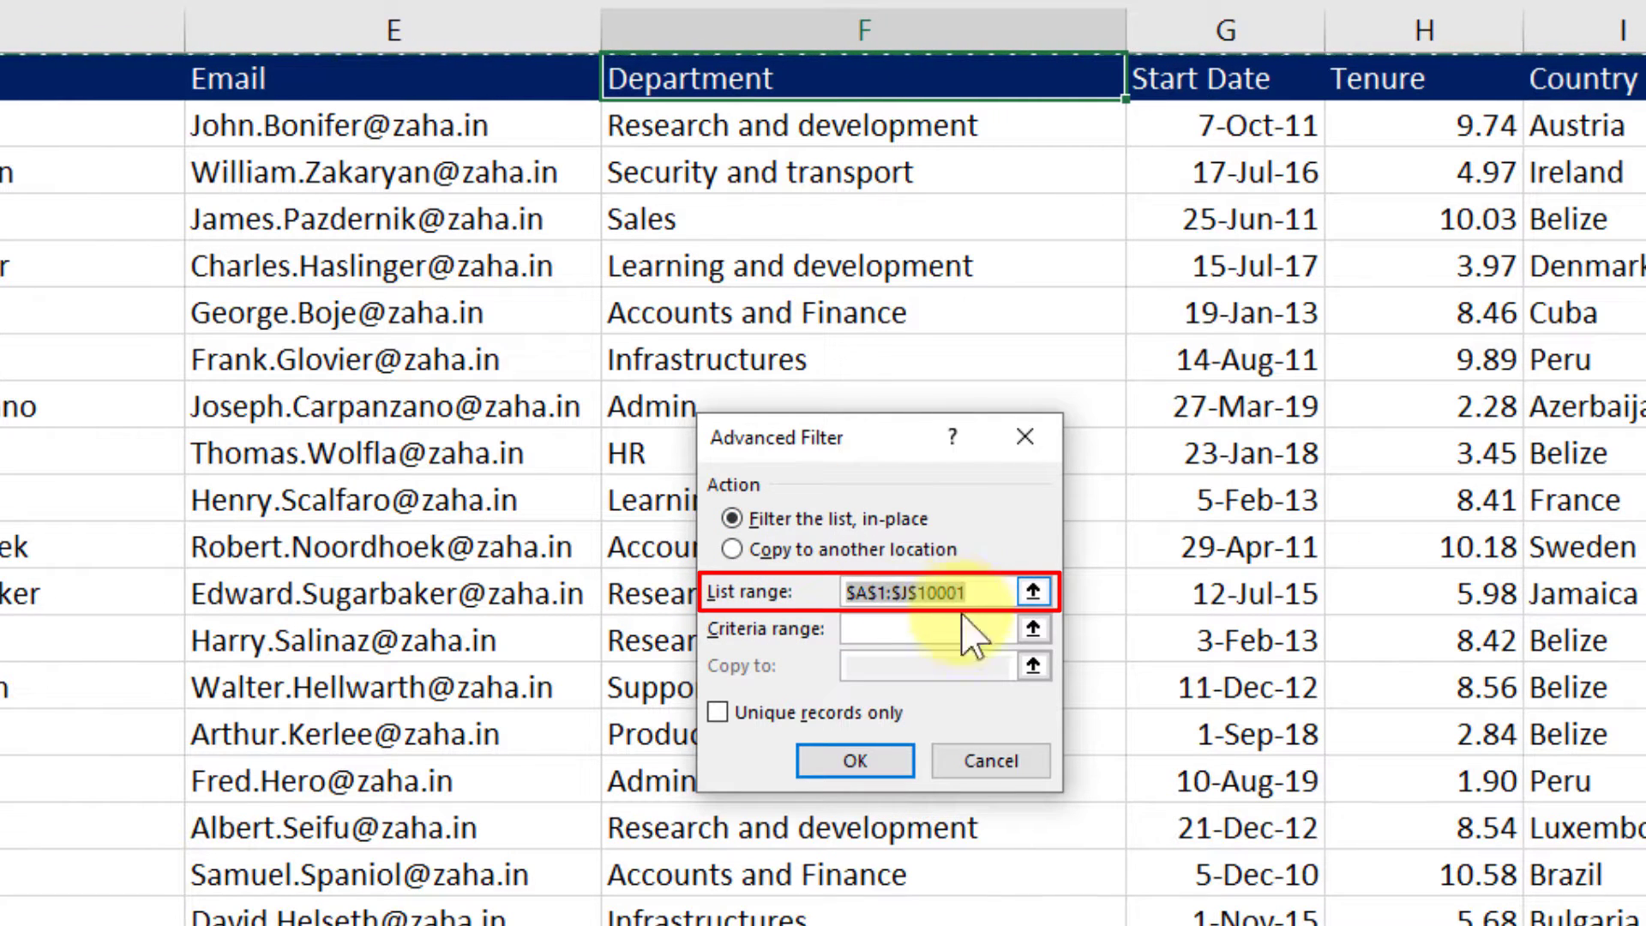
{"action": "left_click", "coordinate": [965, 636]}
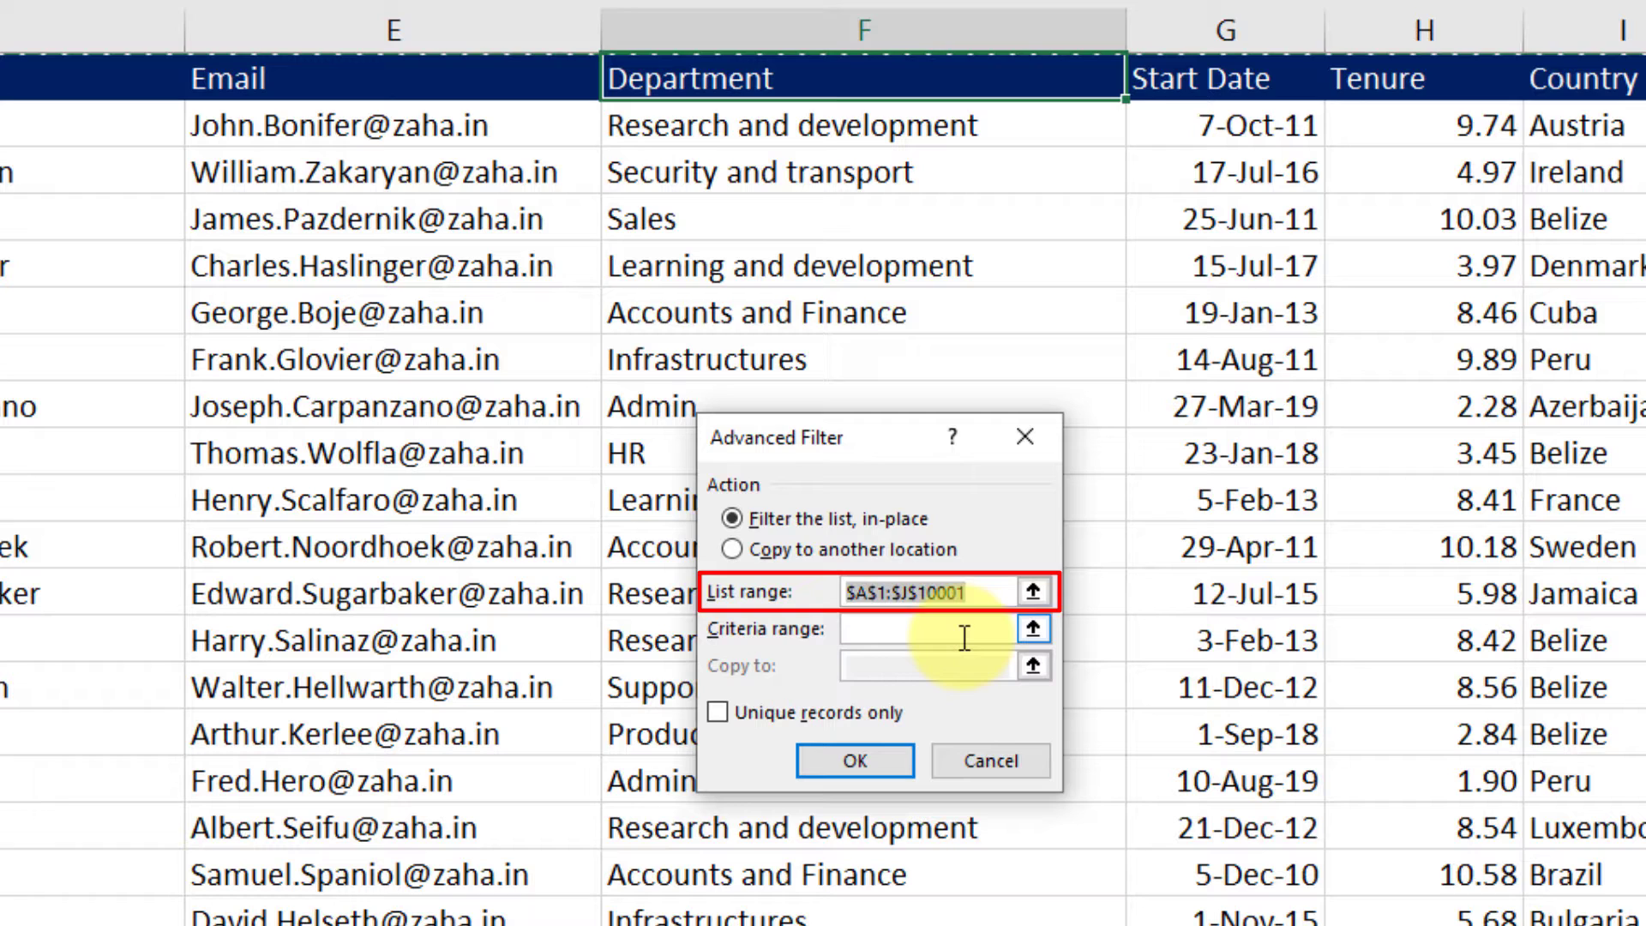
{"action": "left_click", "coordinate": [966, 593]}
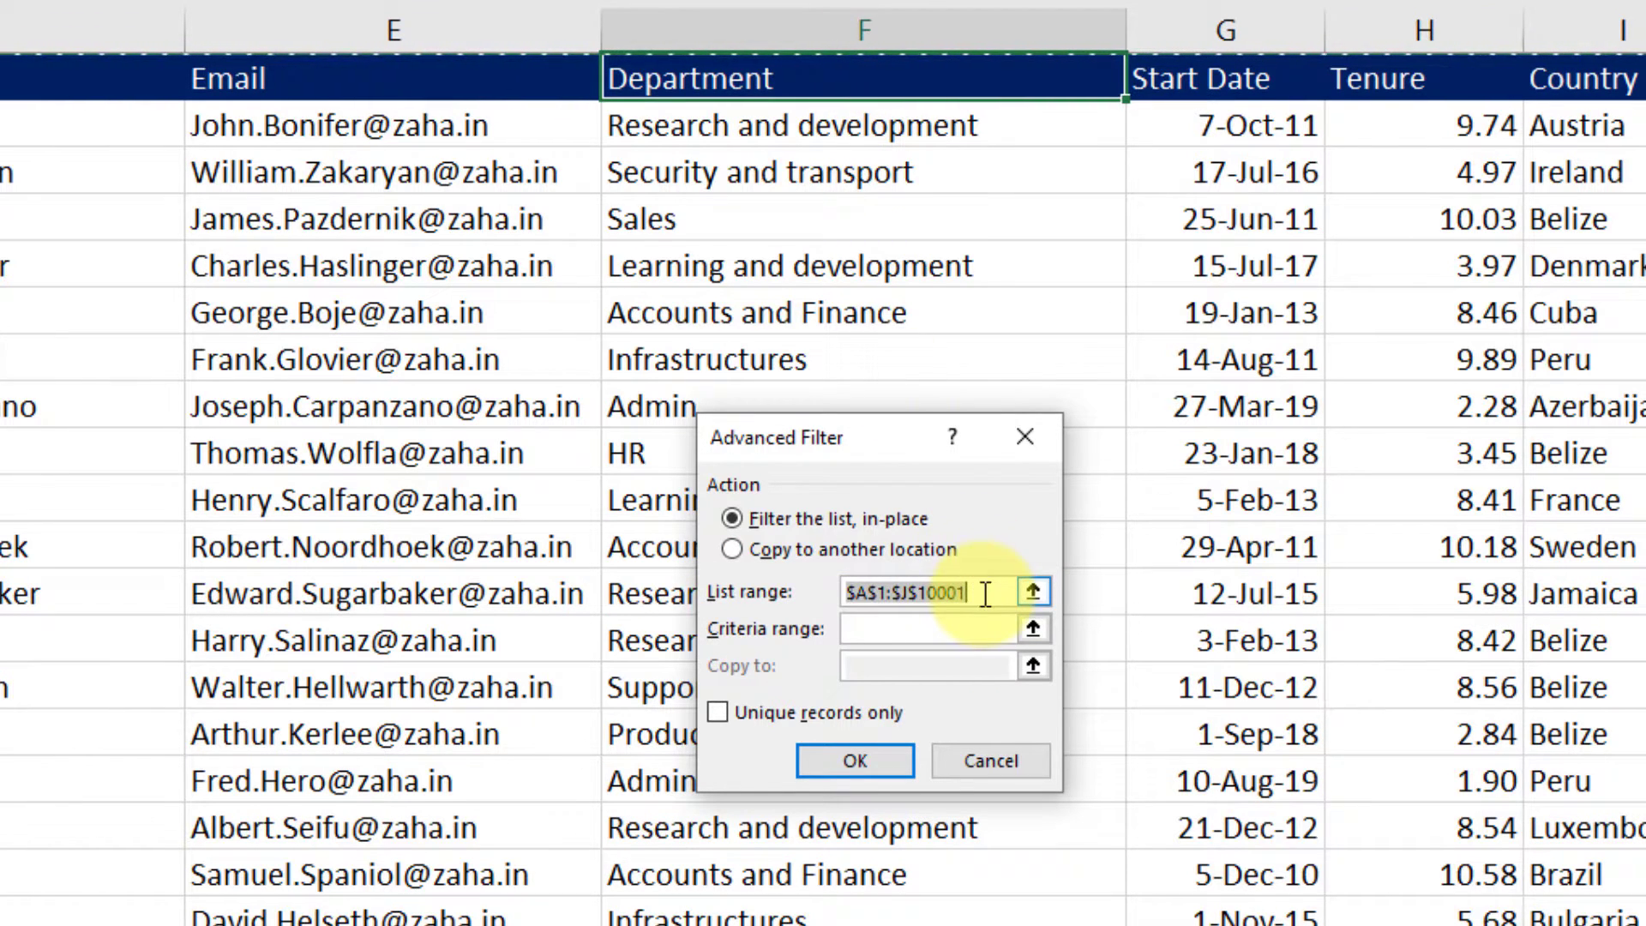
{"action": "left_click", "coordinate": [909, 48]}
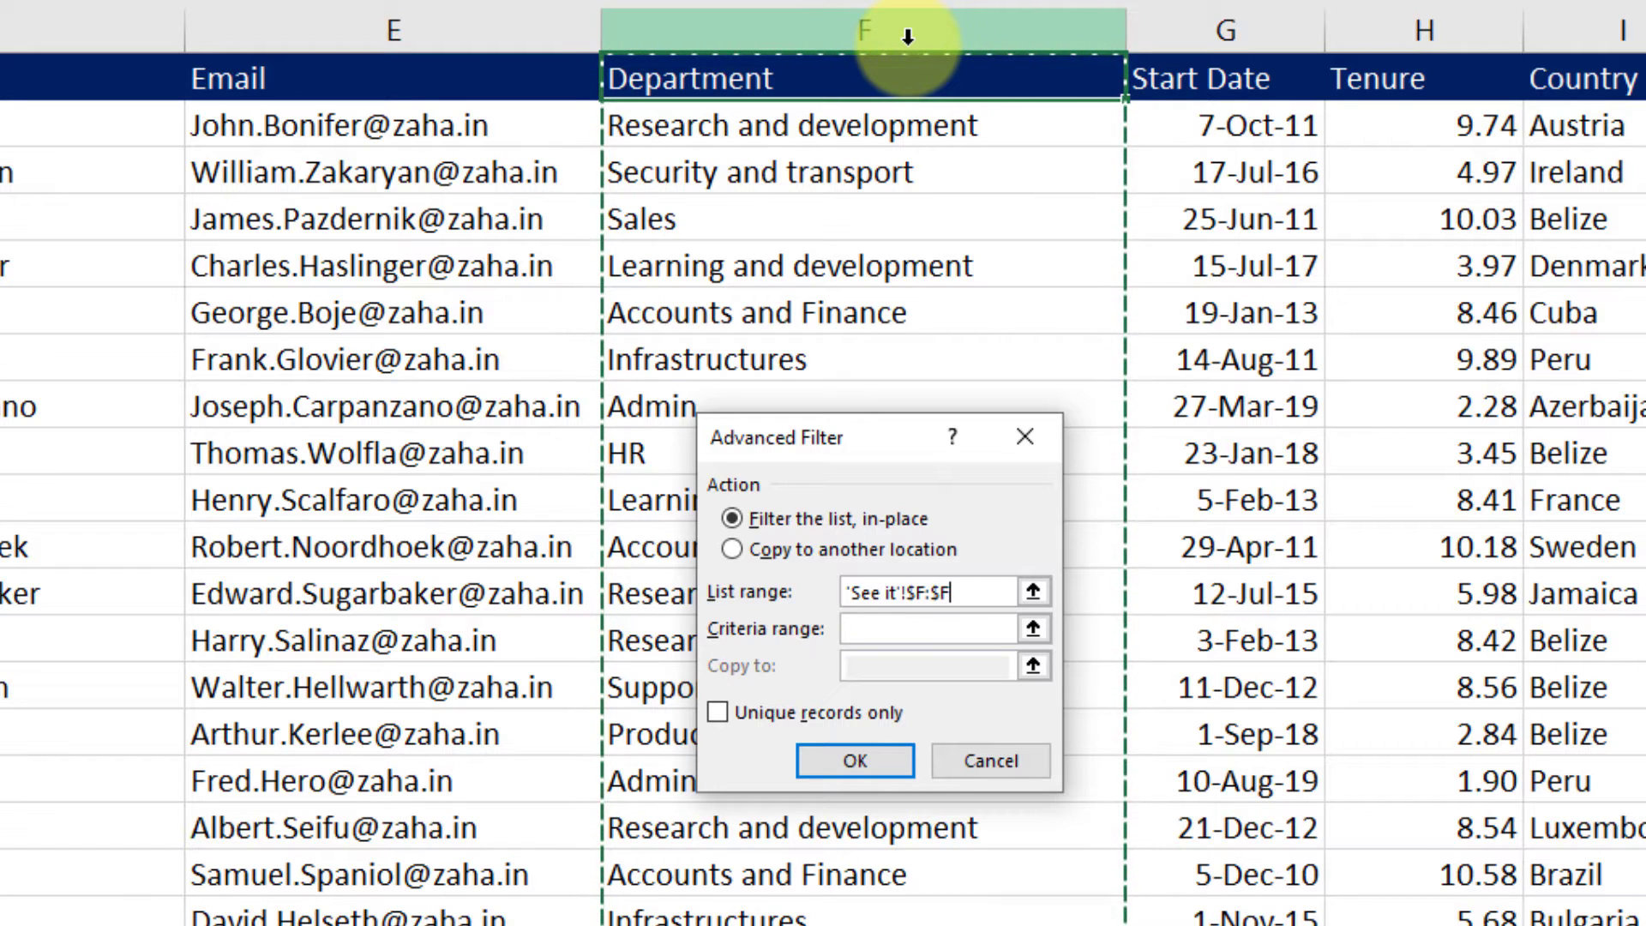
{"action": "left_click", "coordinate": [776, 712]}
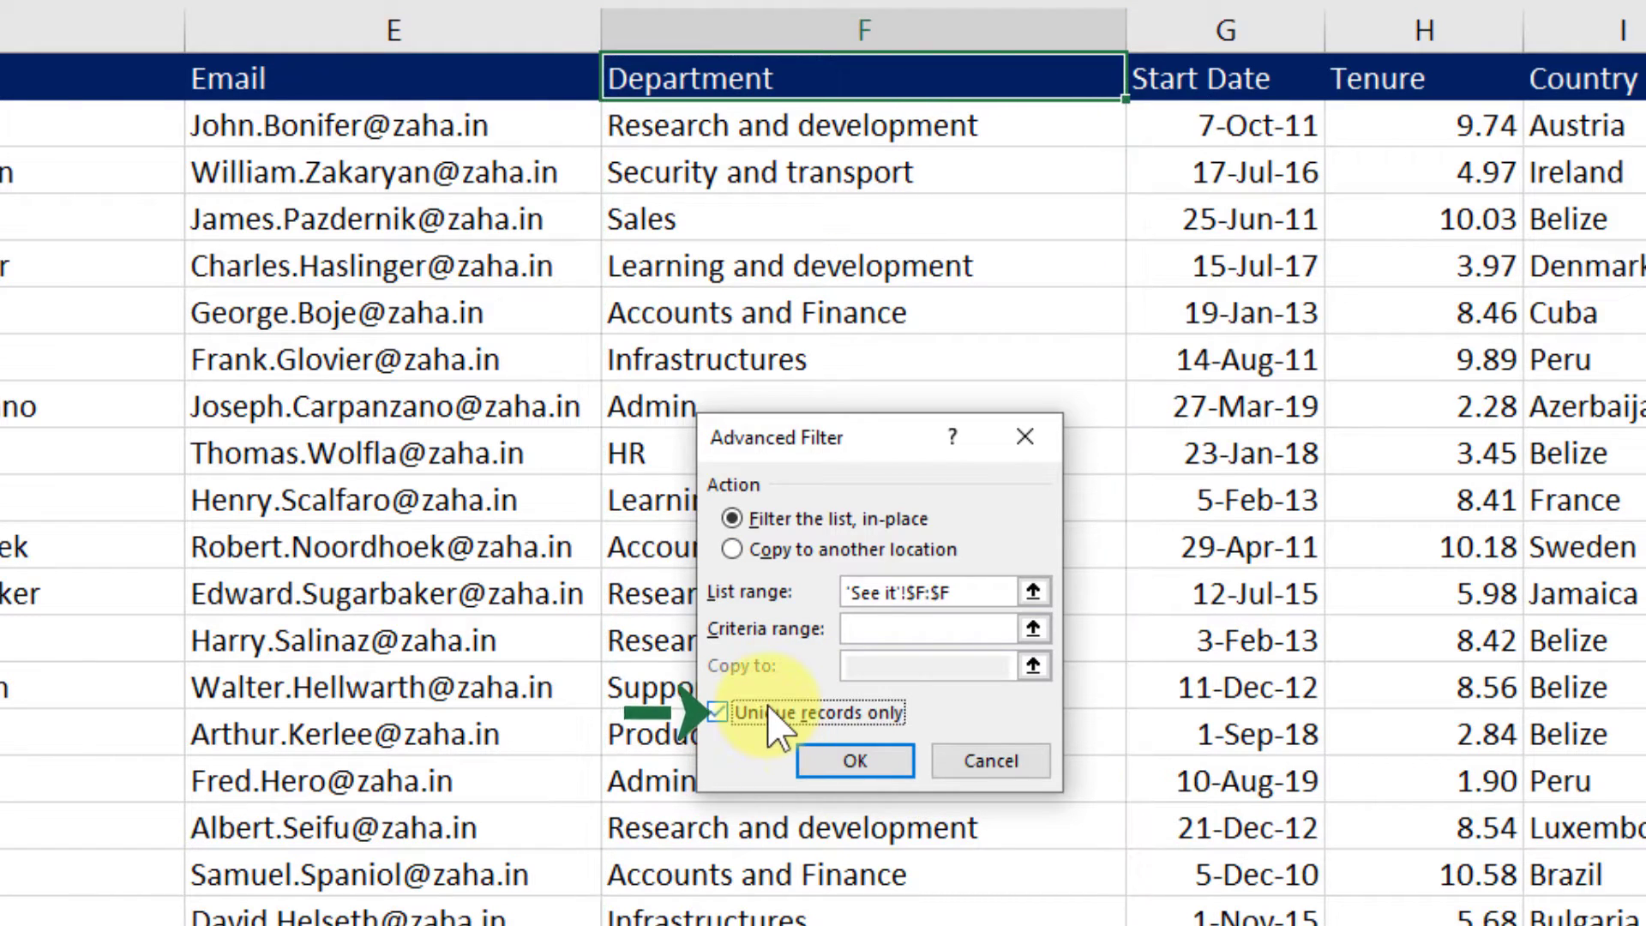
{"action": "left_click", "coordinate": [845, 766]}
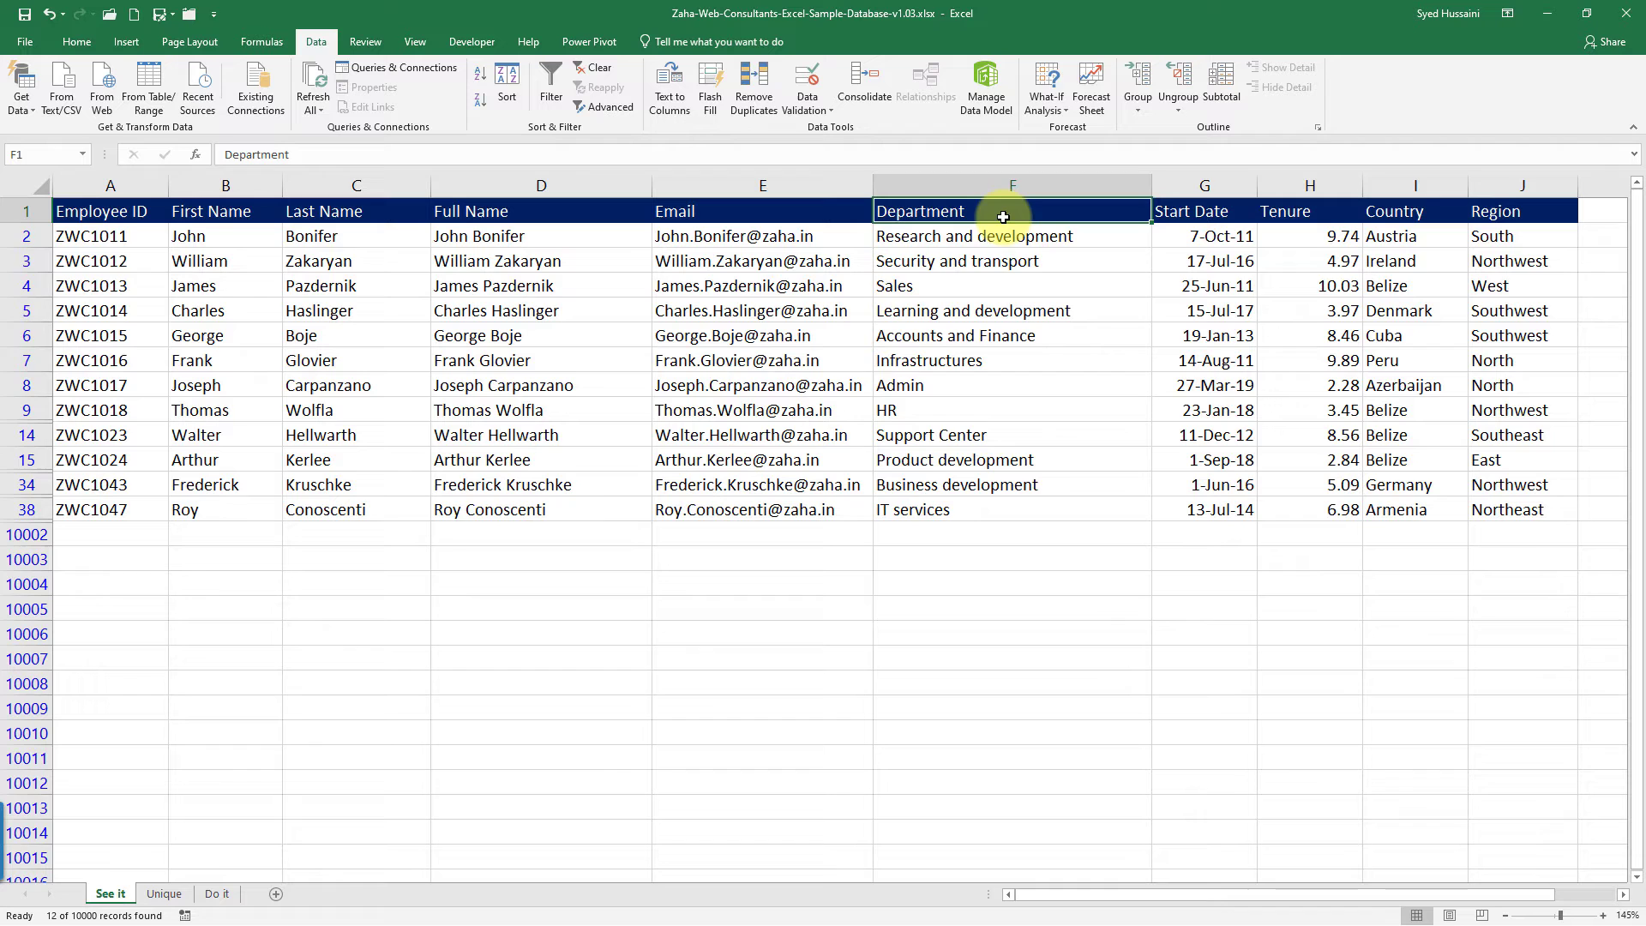
Copy the Department header and 12 unique names down to IT services into A1 of the Unique sheet
{"action": "key", "text": "shift+Down"}
{"action": "key", "text": "shift+Down"}
{"action": "left_click_drag", "start_coordinate": [1018, 312], "coordinate": [1025, 506]}
{"action": "key", "text": "ctrl+c"}
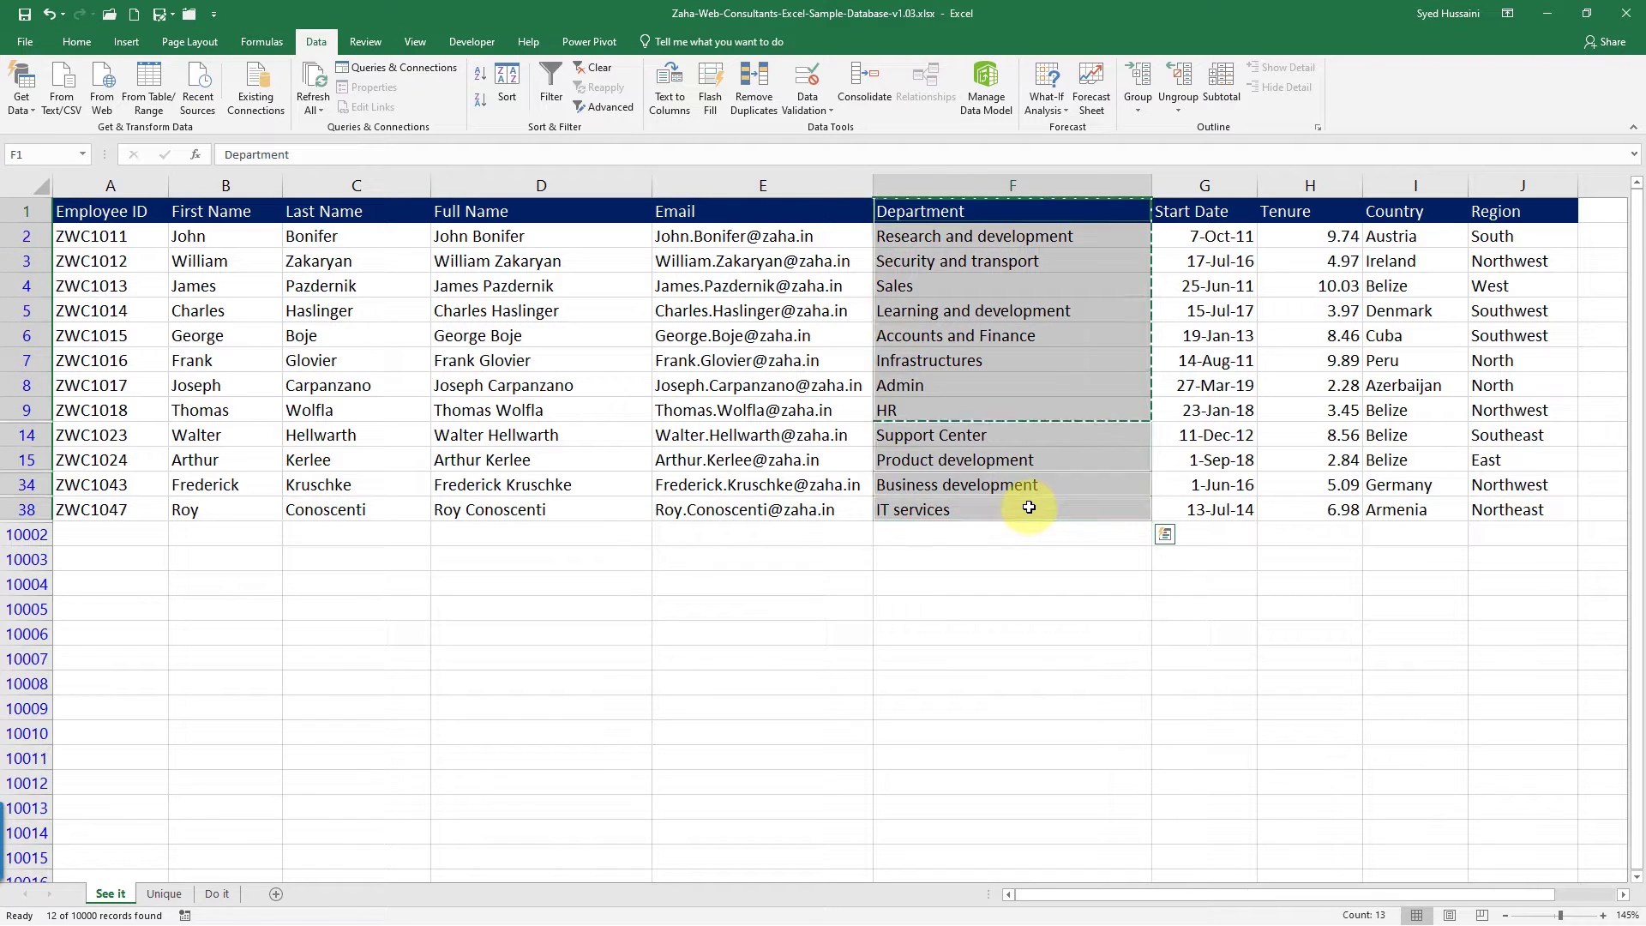
{"action": "left_click", "coordinate": [164, 893]}
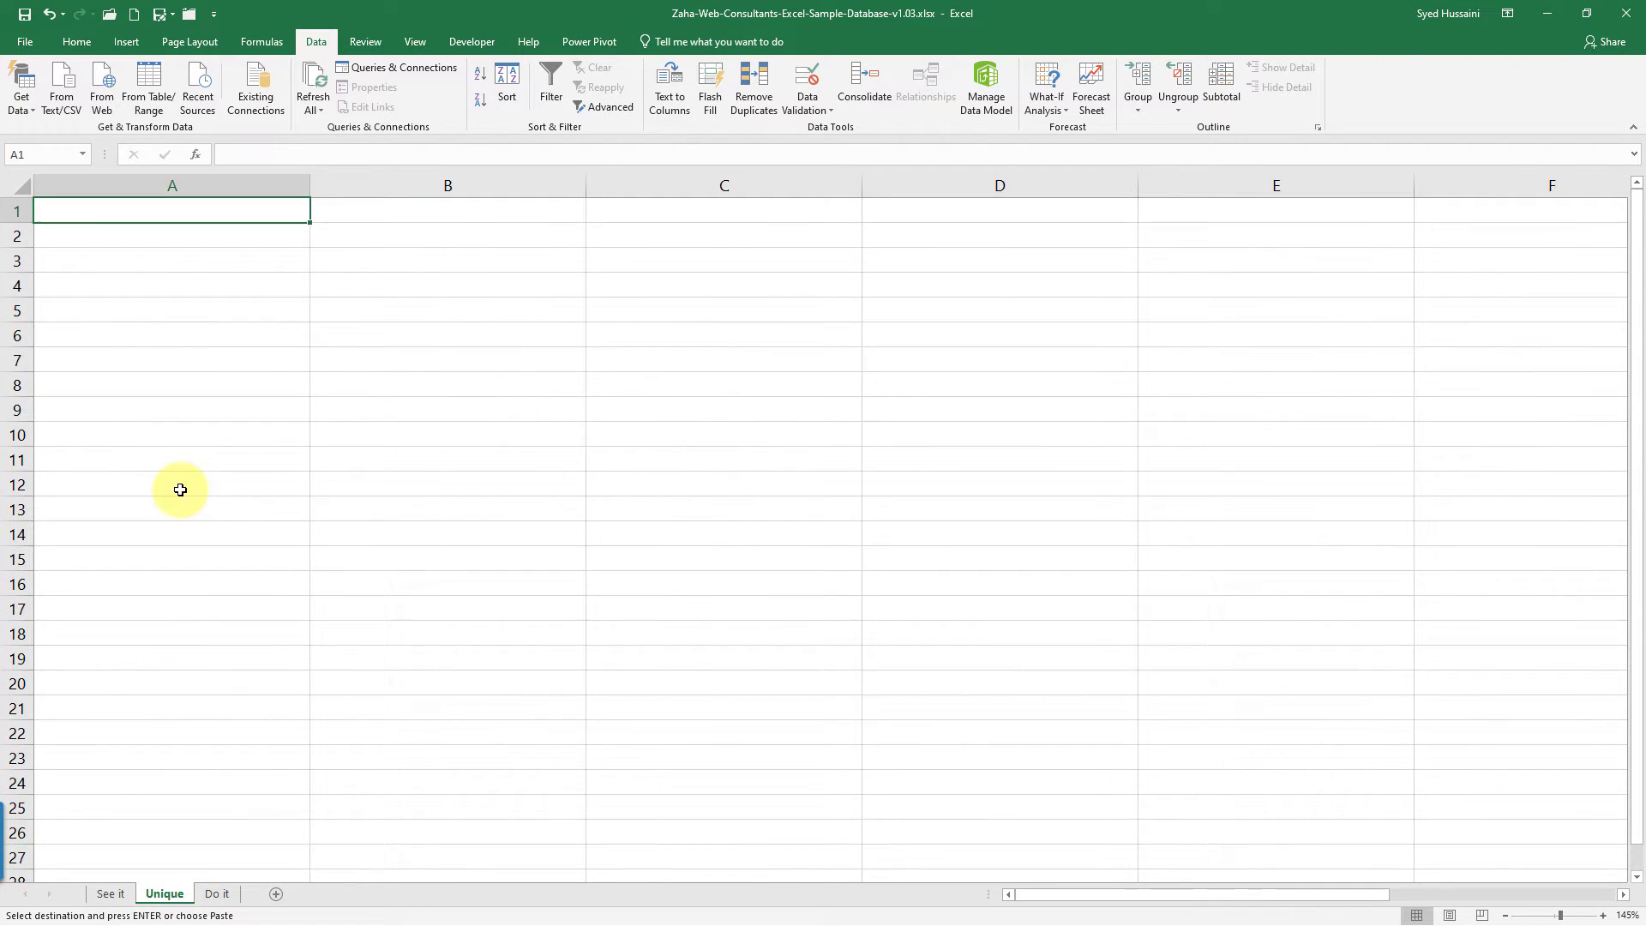
{"action": "key", "text": "ctrl+v"}
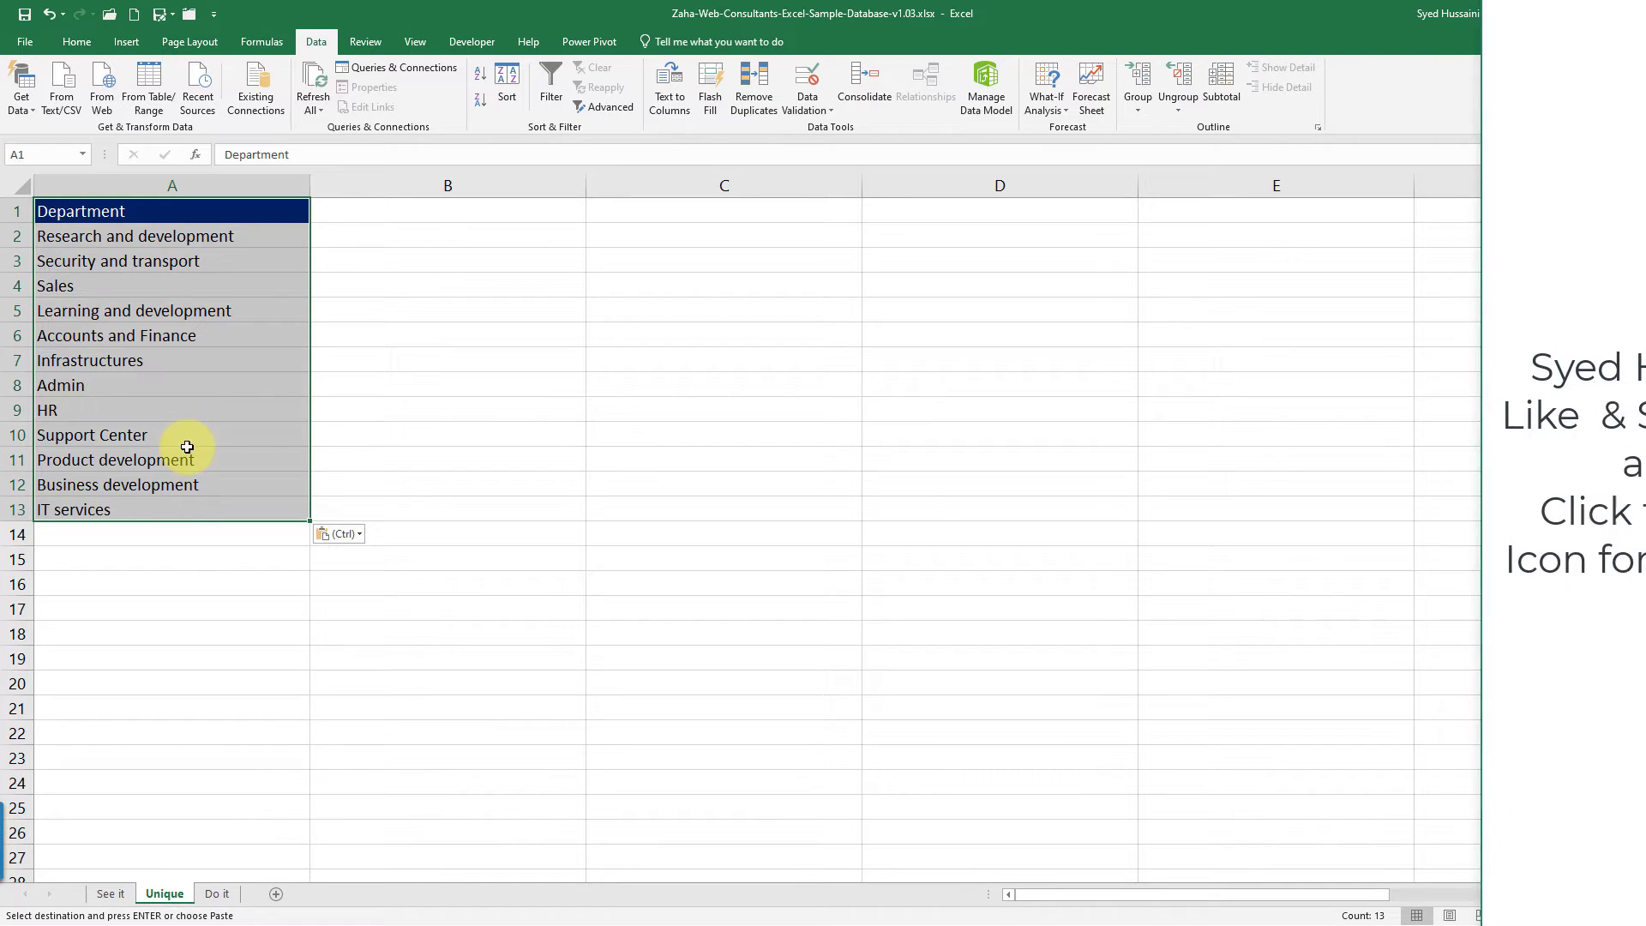
{"action": "left_click", "coordinate": [117, 898]}
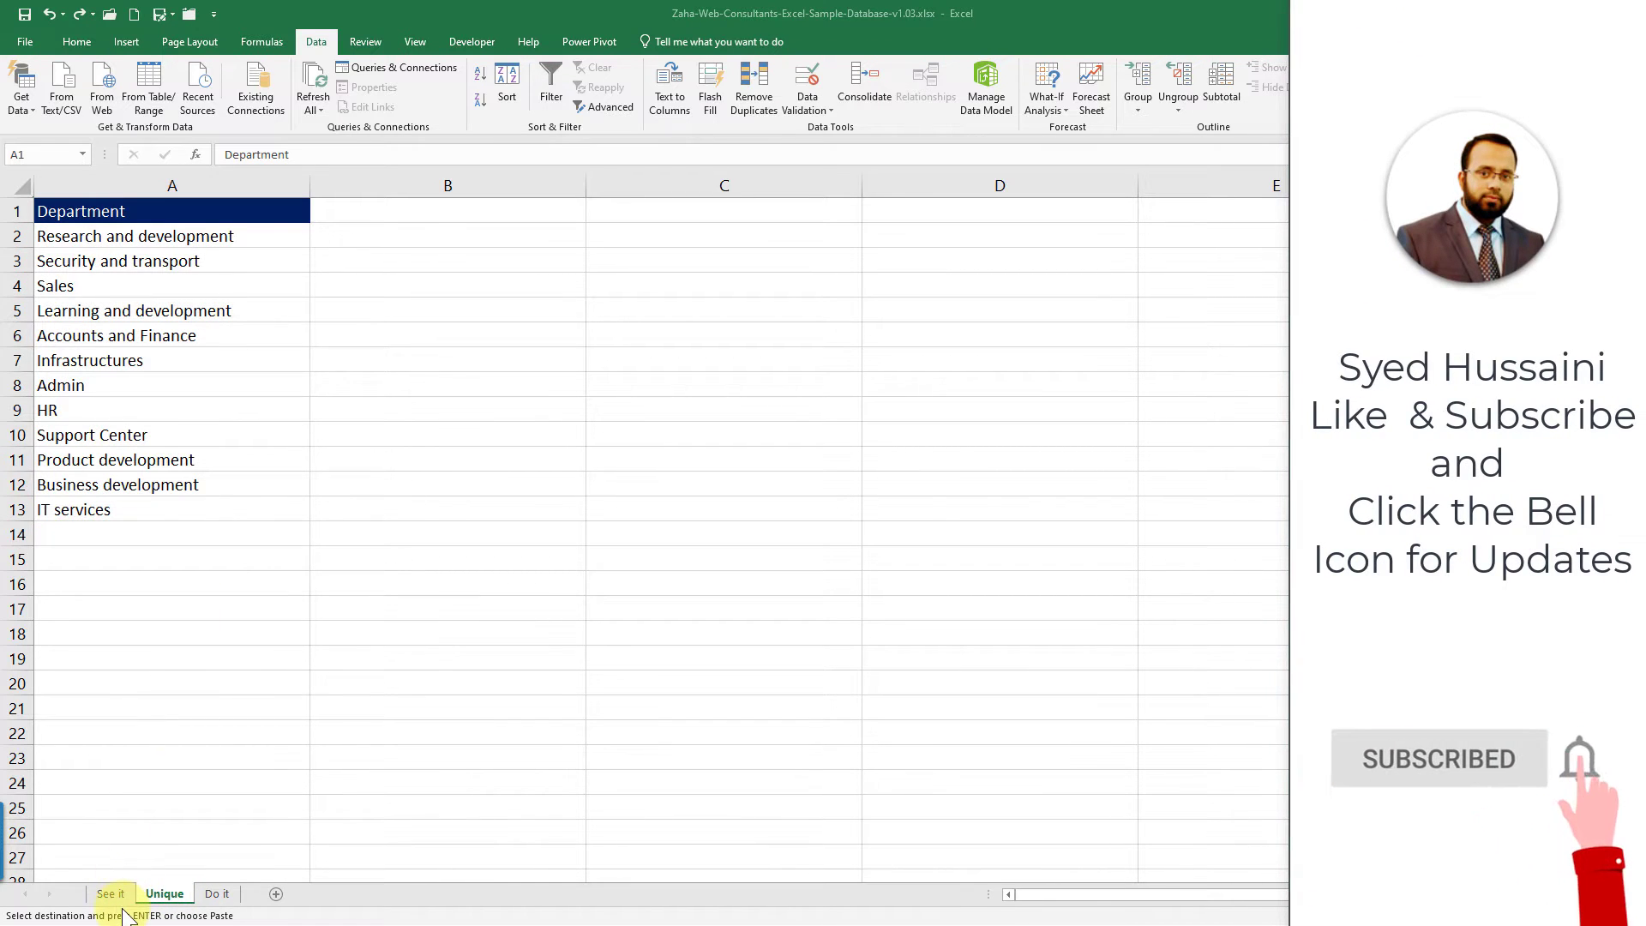
Clear the filter on the See it sheet so all employee rows show again
{"action": "left_click", "coordinate": [110, 894]}
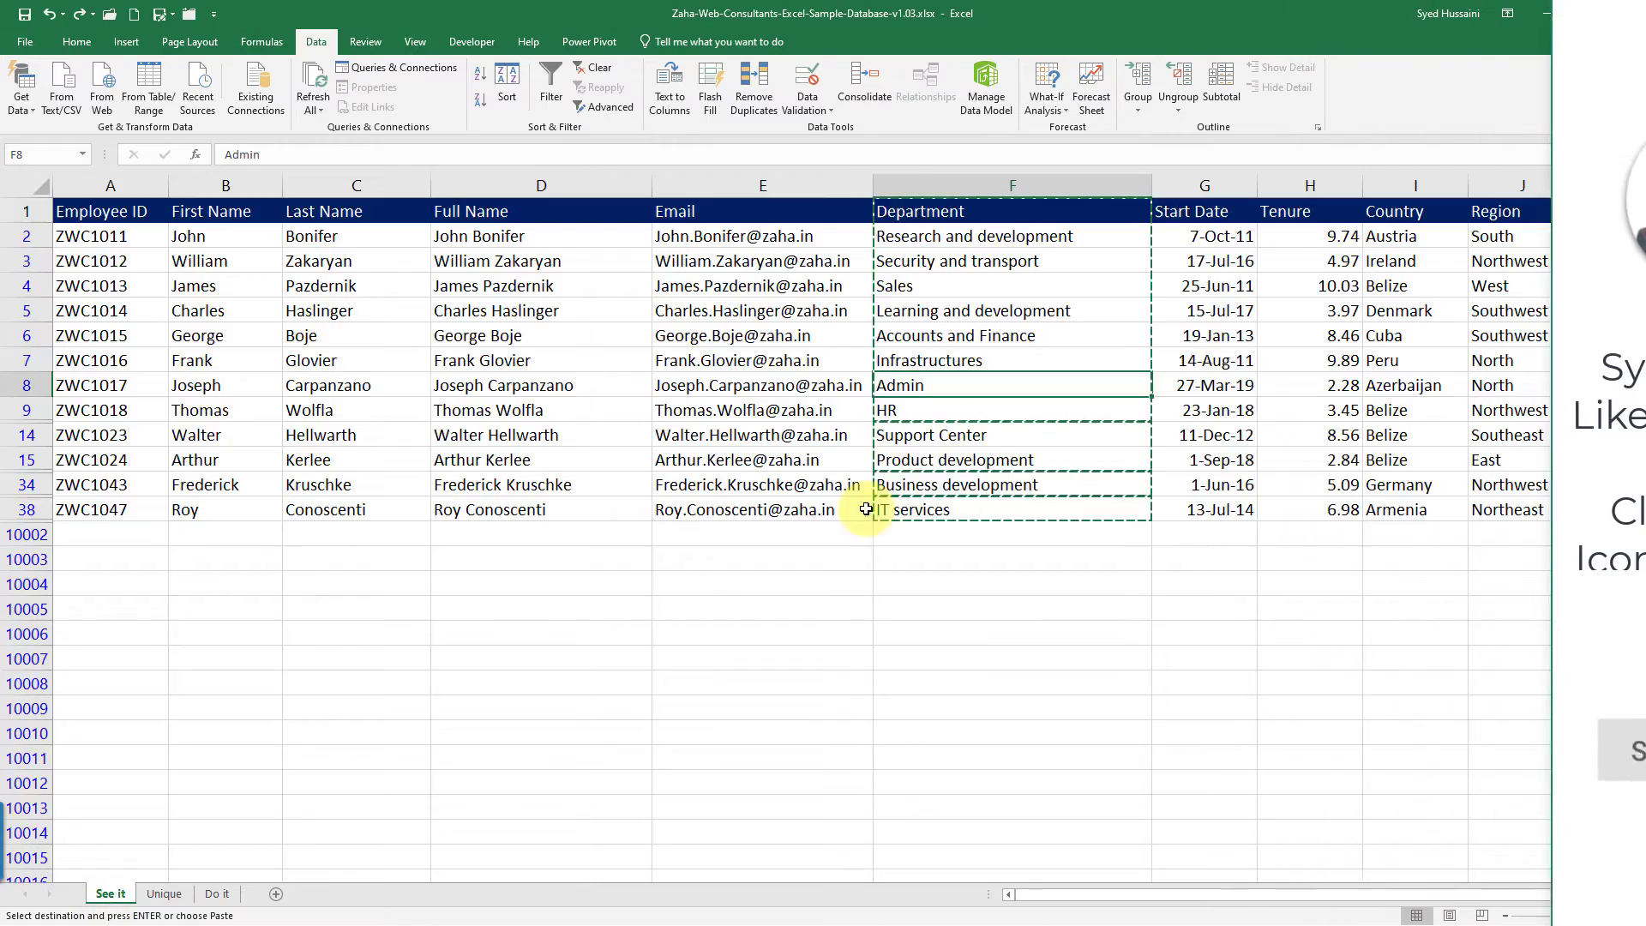
{"action": "left_click", "coordinate": [1033, 286]}
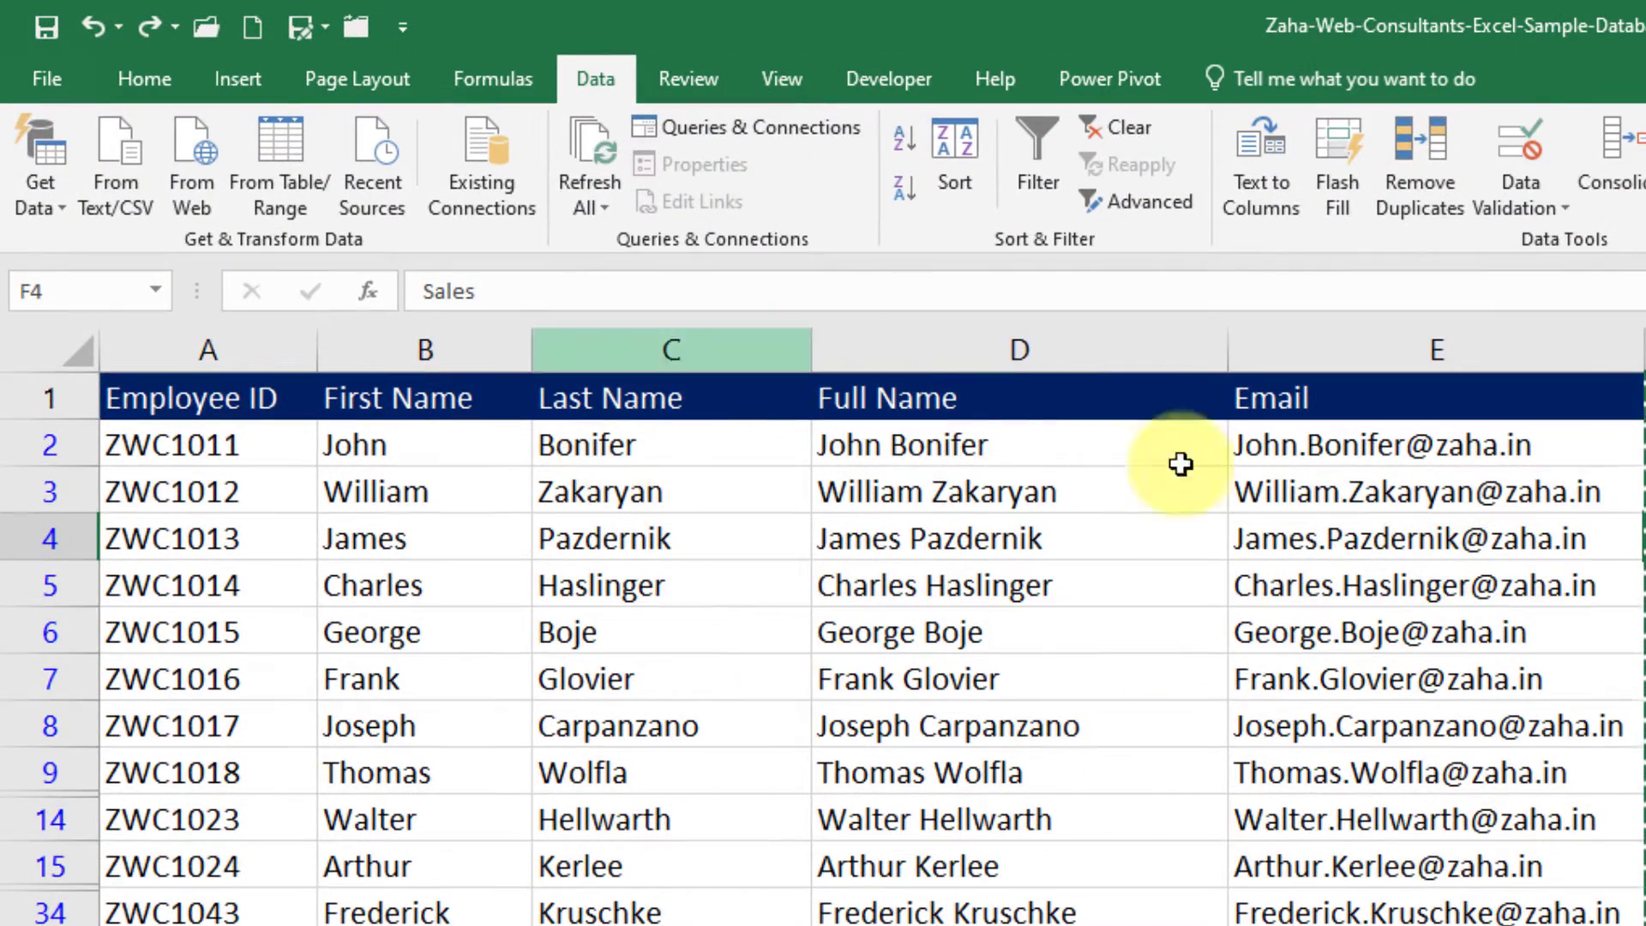
{"action": "left_click", "coordinate": [1125, 133]}
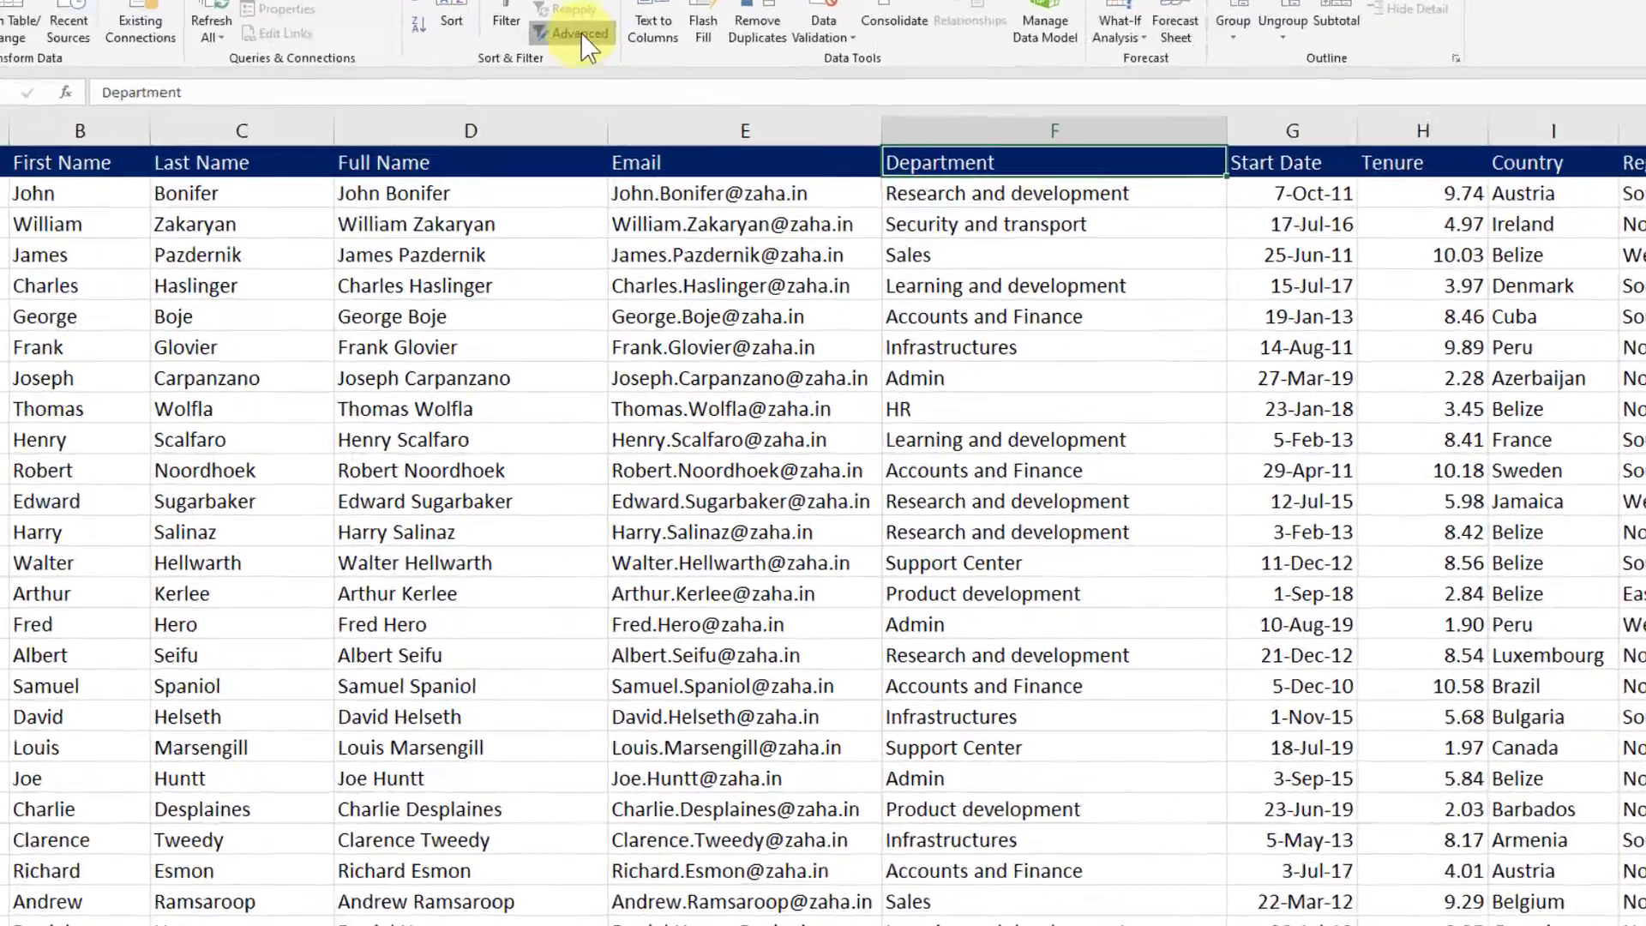
Advanced-filter column F with Unique records only, copying the results to L1
{"action": "left_click", "coordinate": [580, 34]}
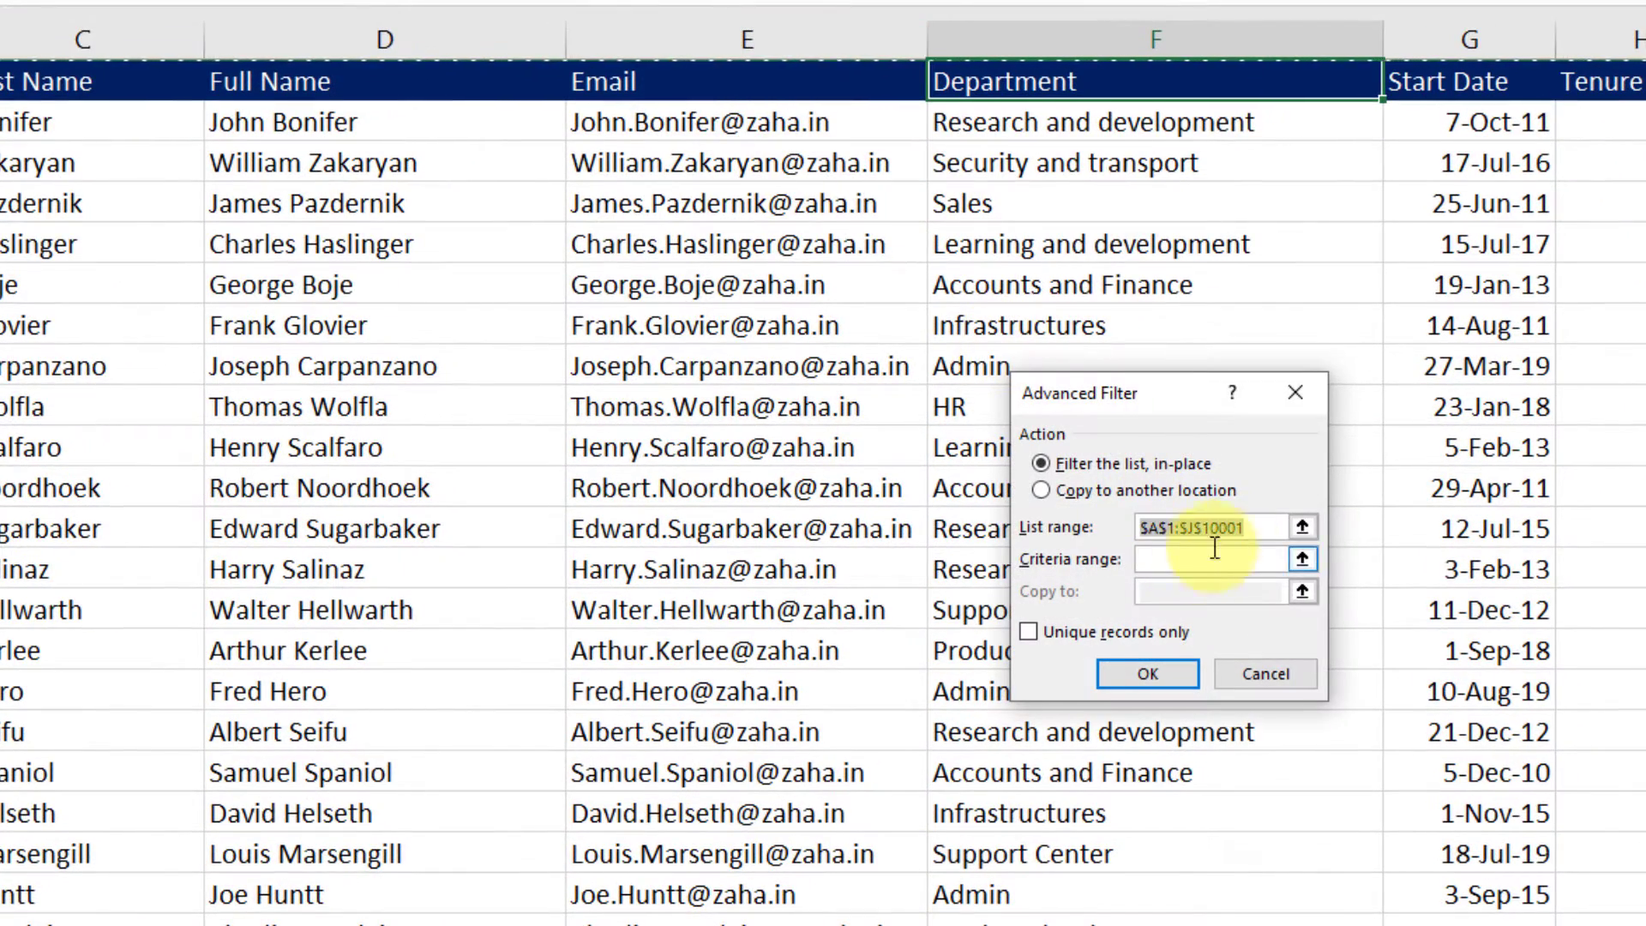
{"action": "left_click_drag", "start_coordinate": [1275, 536], "coordinate": [1043, 514]}
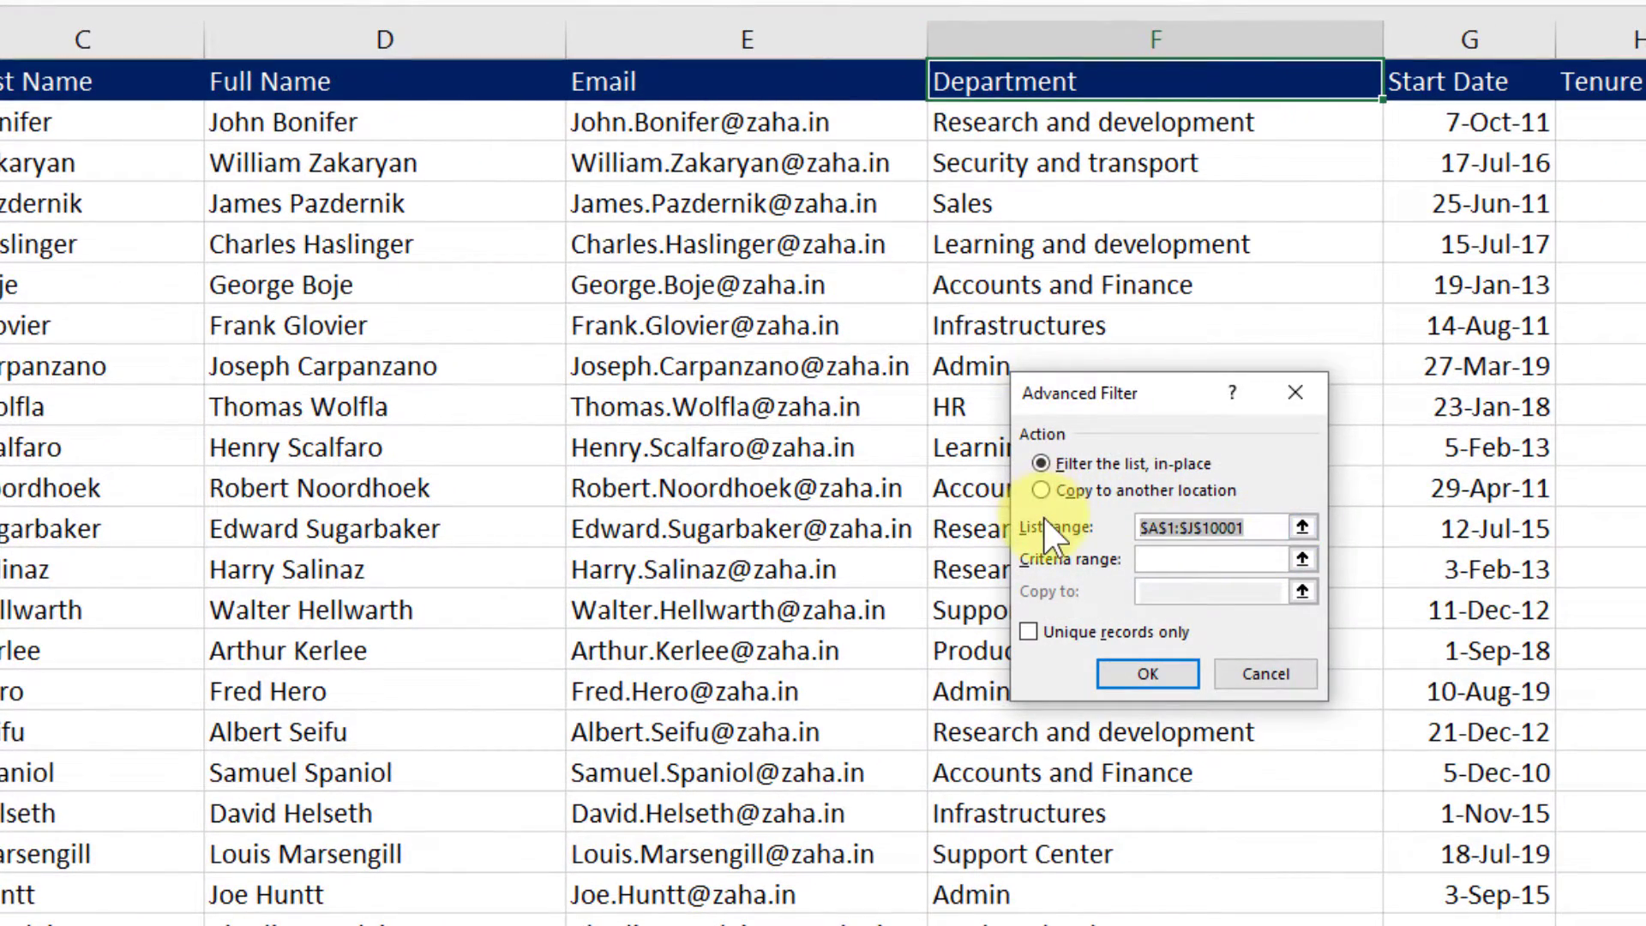
{"action": "key", "text": "Delete"}
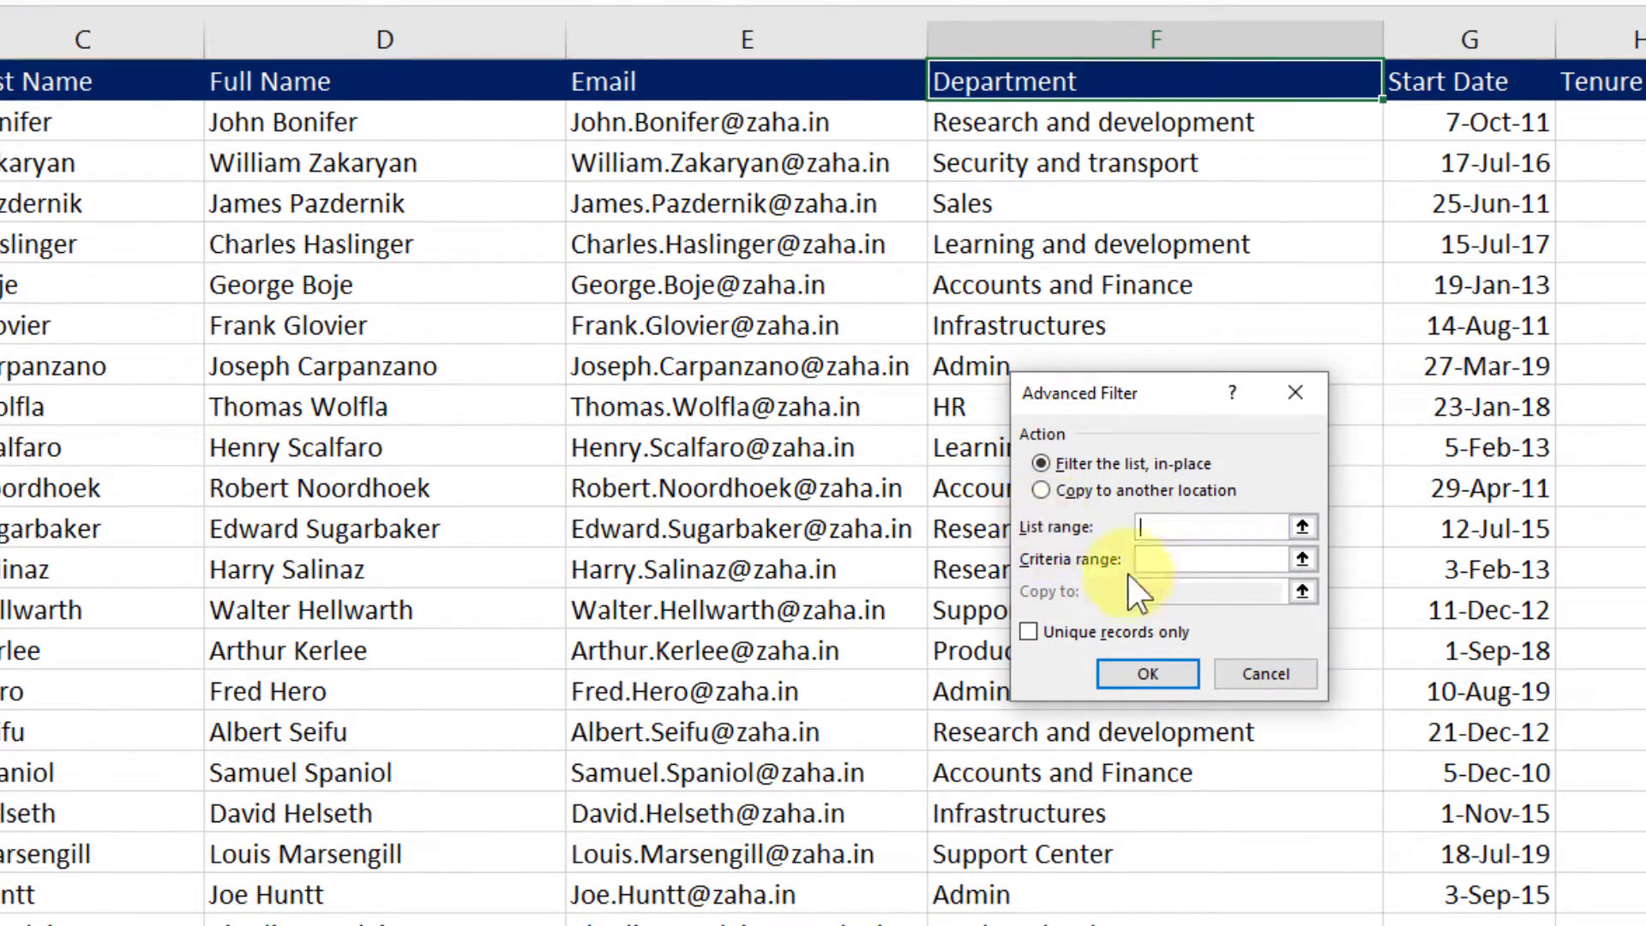
{"action": "left_click", "coordinate": [1068, 496]}
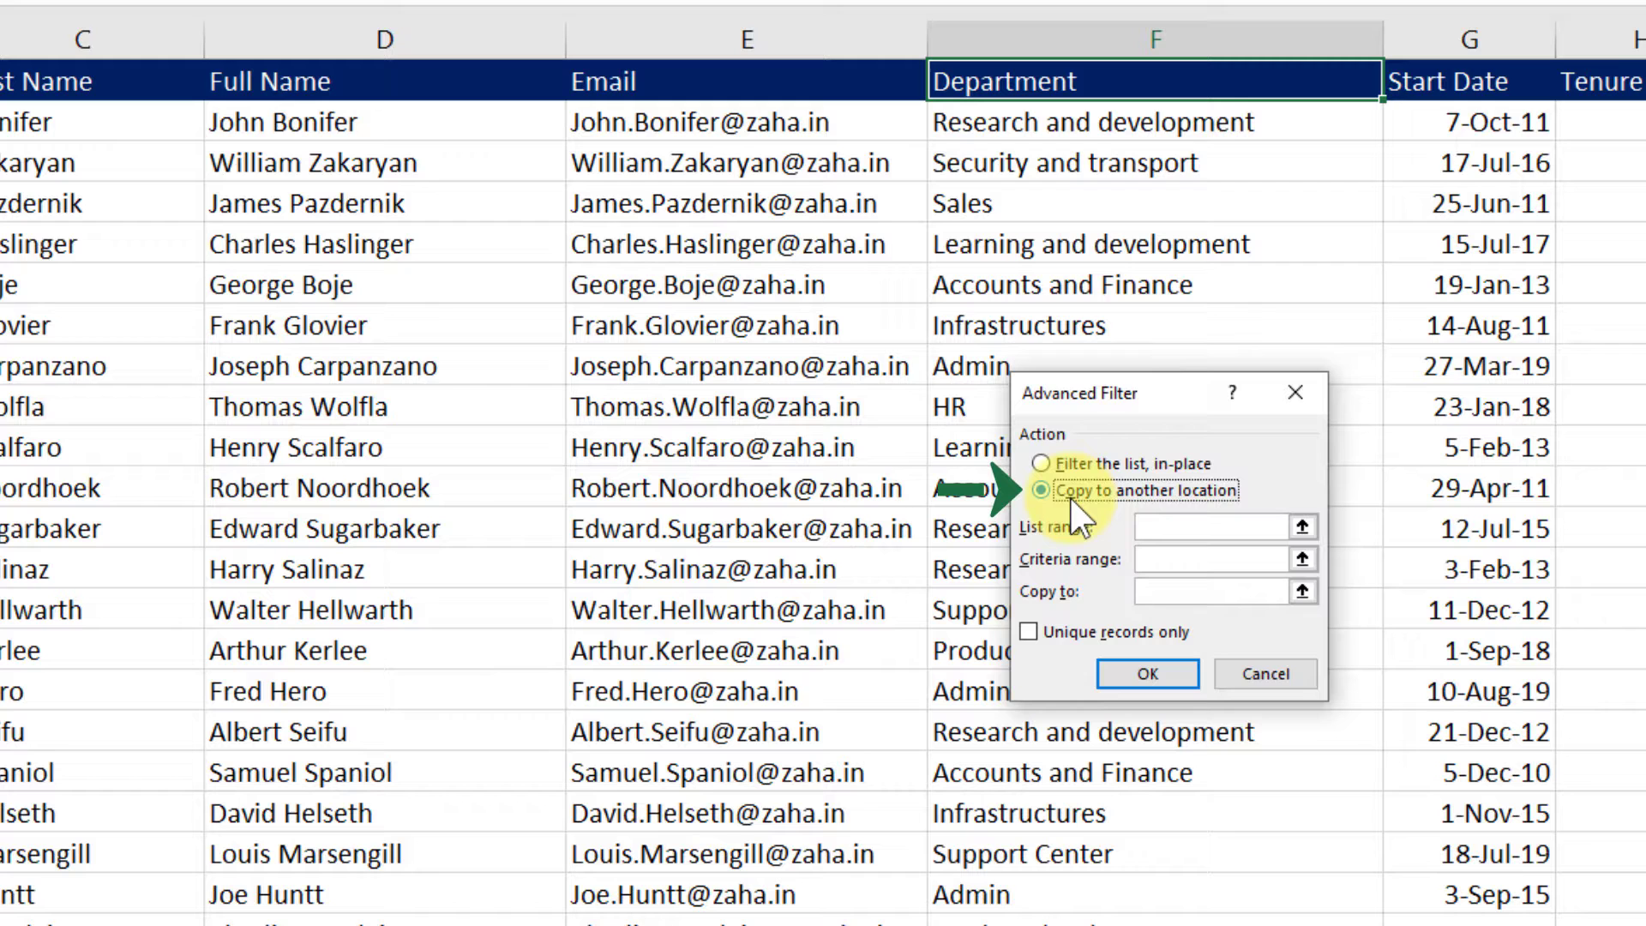
{"action": "left_click", "coordinate": [1174, 527]}
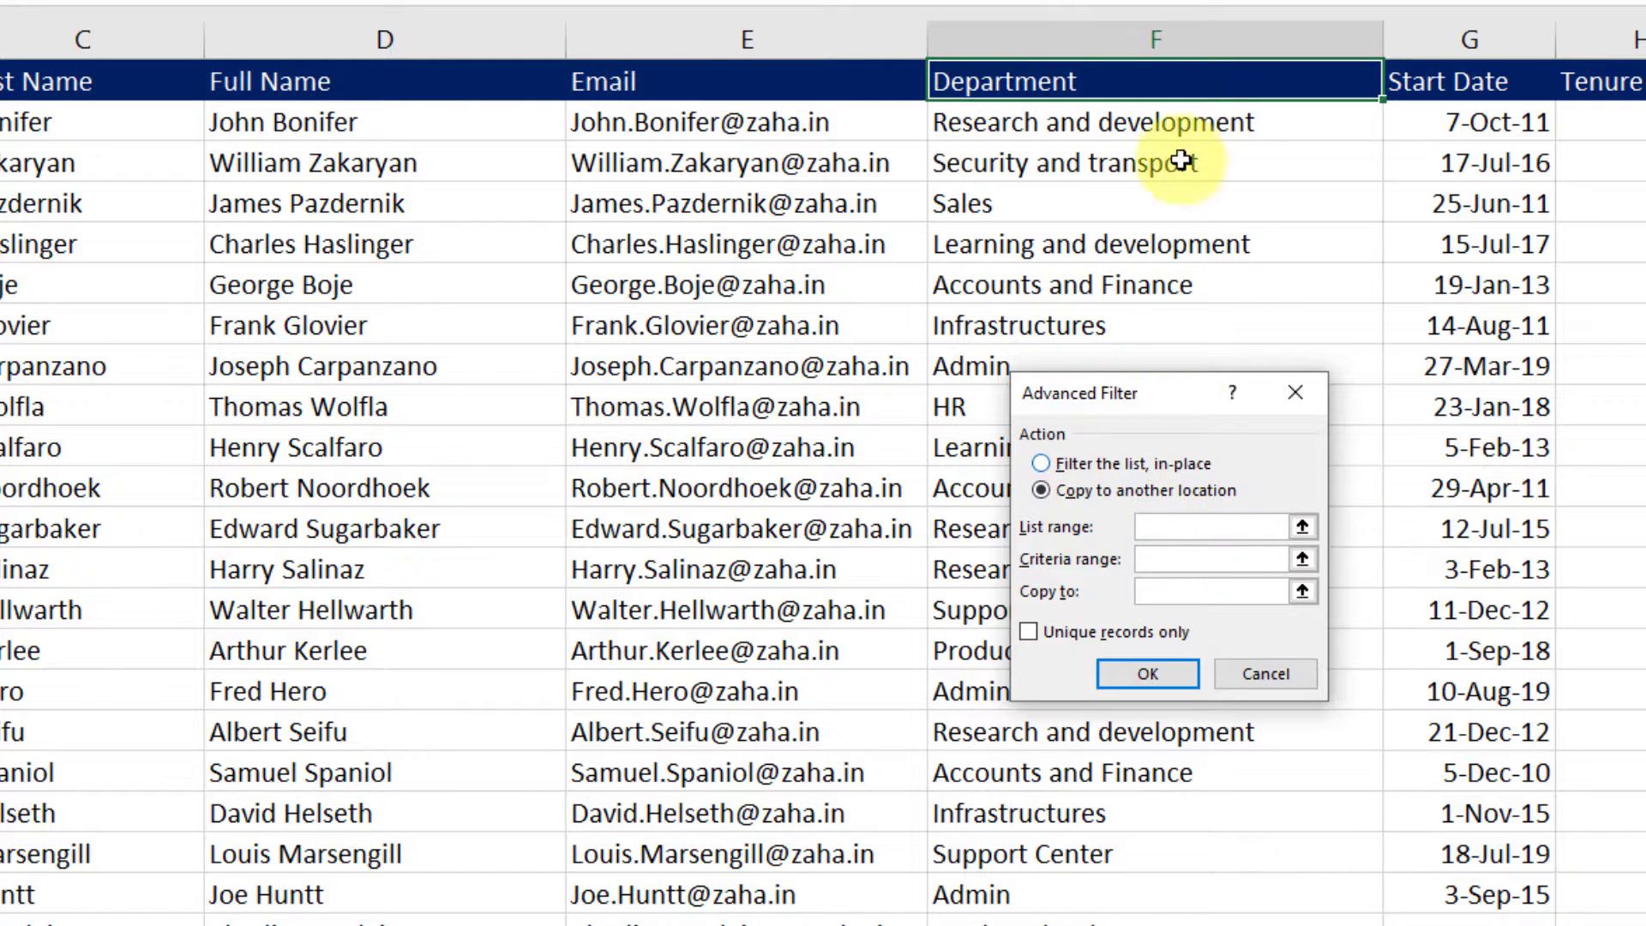
{"action": "left_click", "coordinate": [1170, 43]}
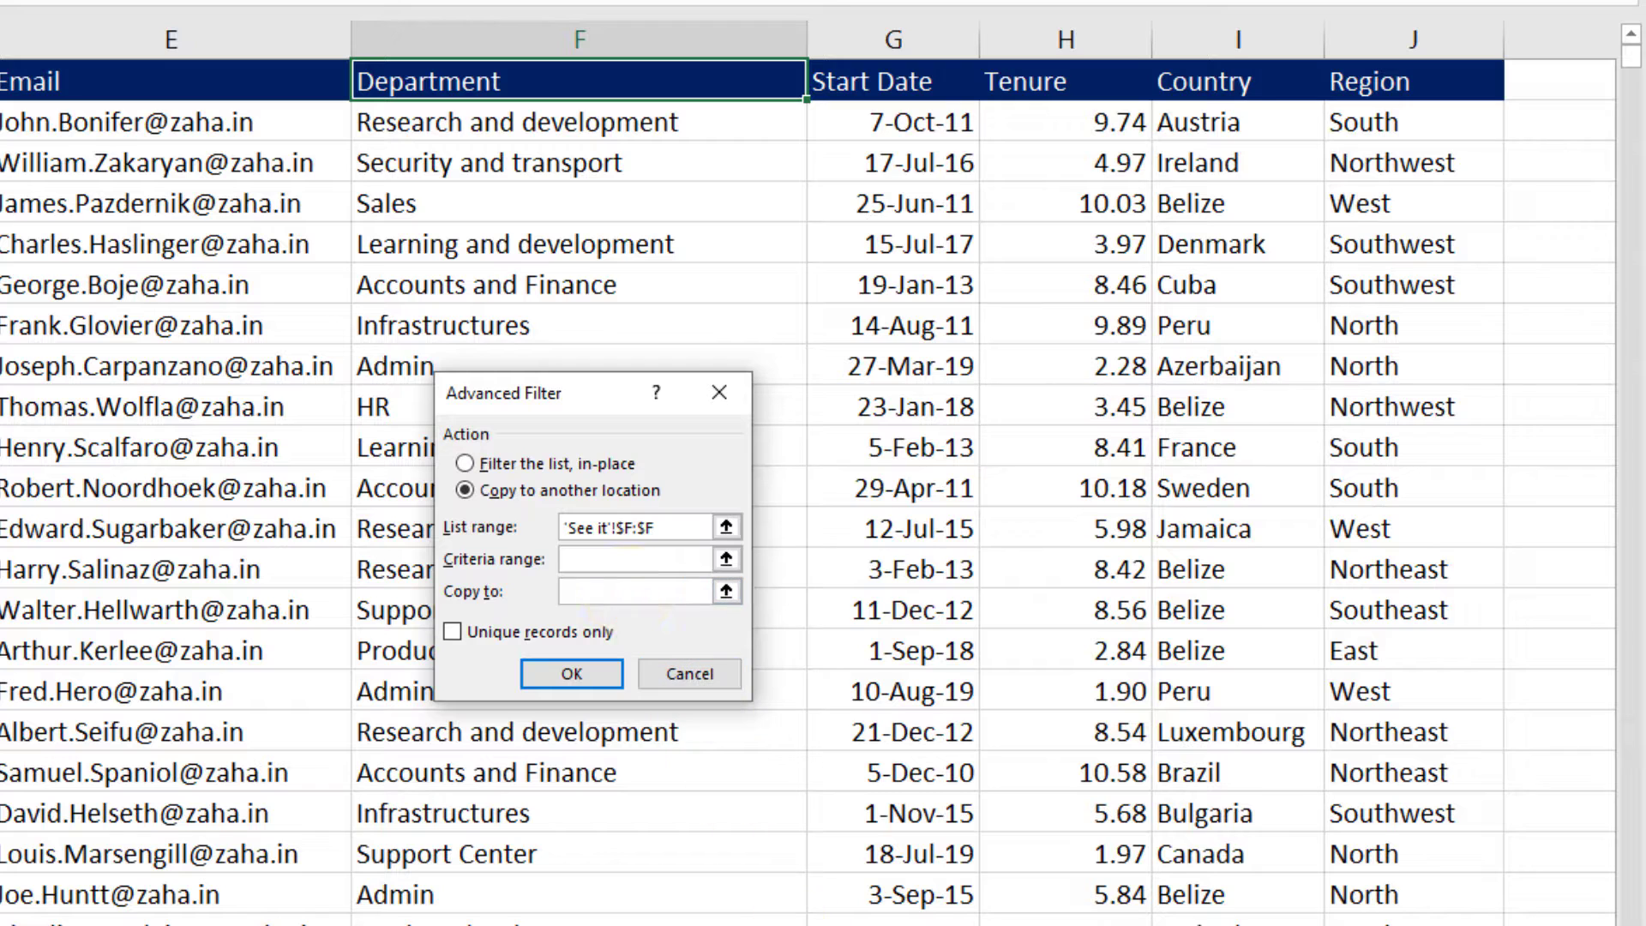
{"action": "scroll", "coordinate": [1028, 471], "scroll_direction": "right", "scroll_amount": 3}
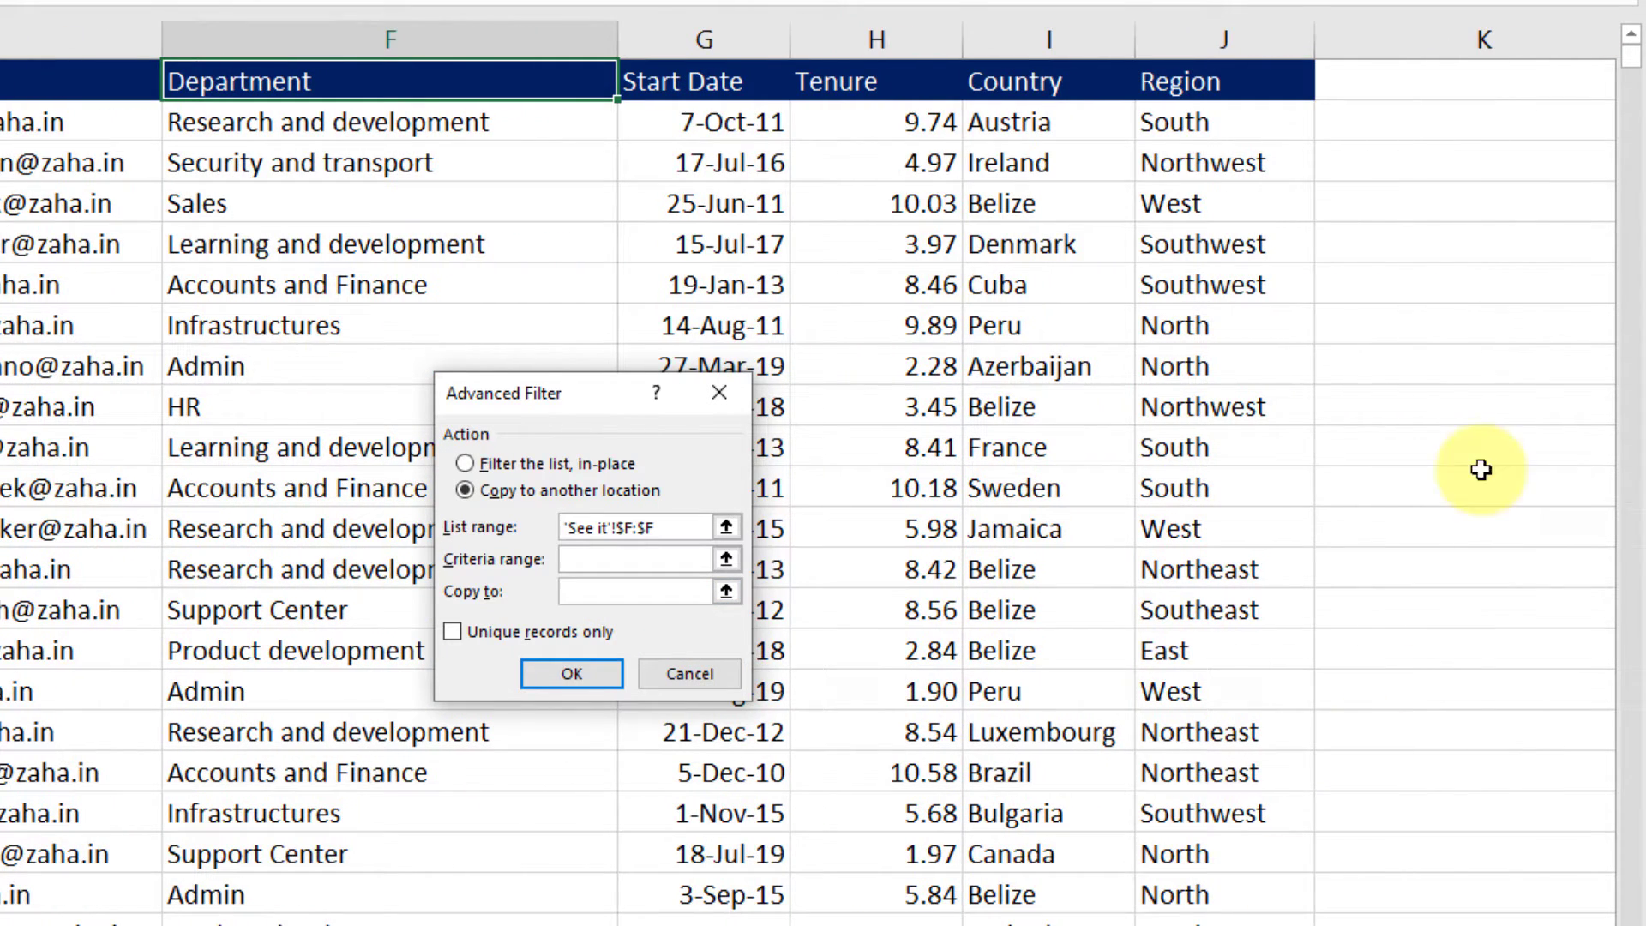
{"action": "left_click", "coordinate": [1457, 85]}
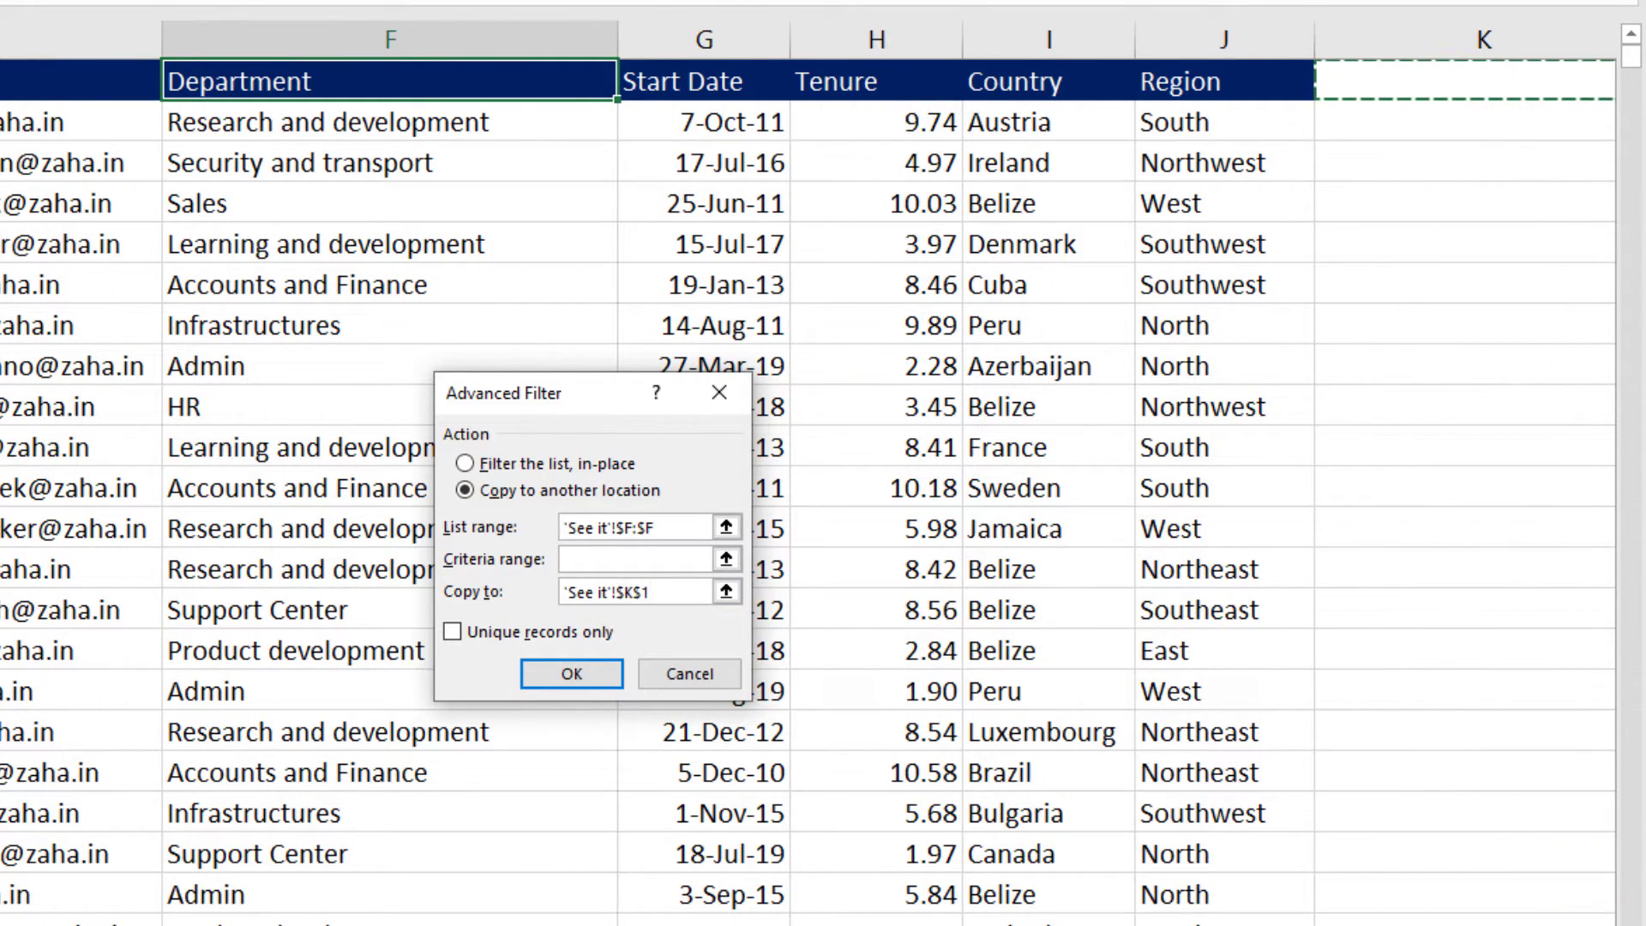
{"action": "scroll", "coordinate": [1492, 99], "scroll_direction": "right", "scroll_amount": 3}
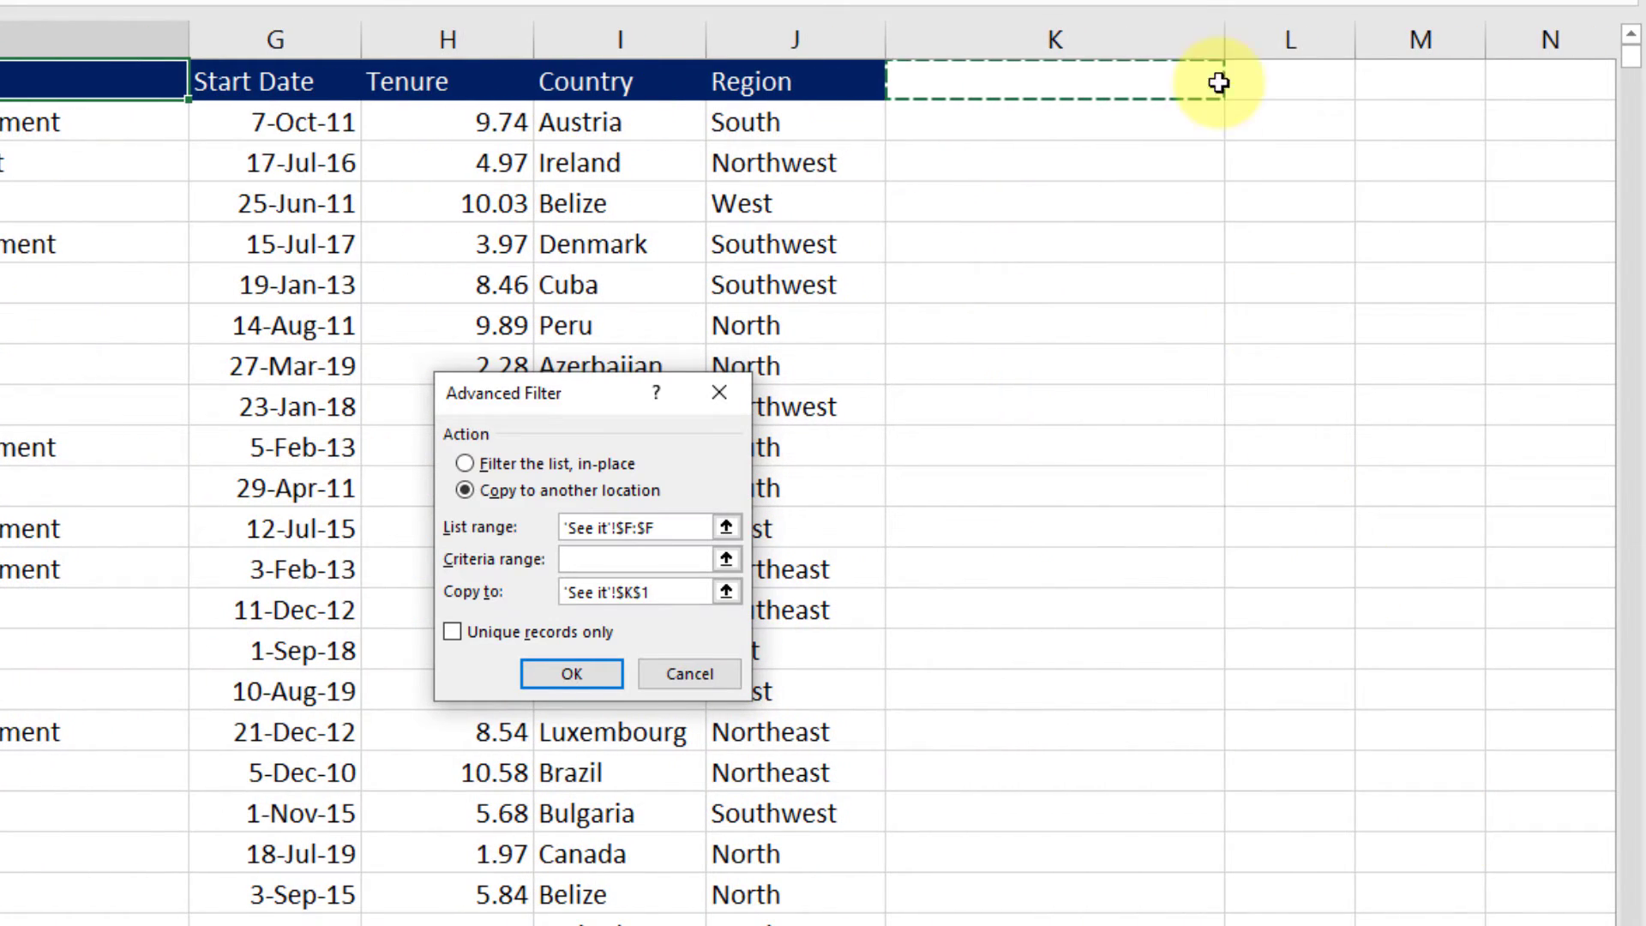
{"action": "left_click", "coordinate": [1269, 89]}
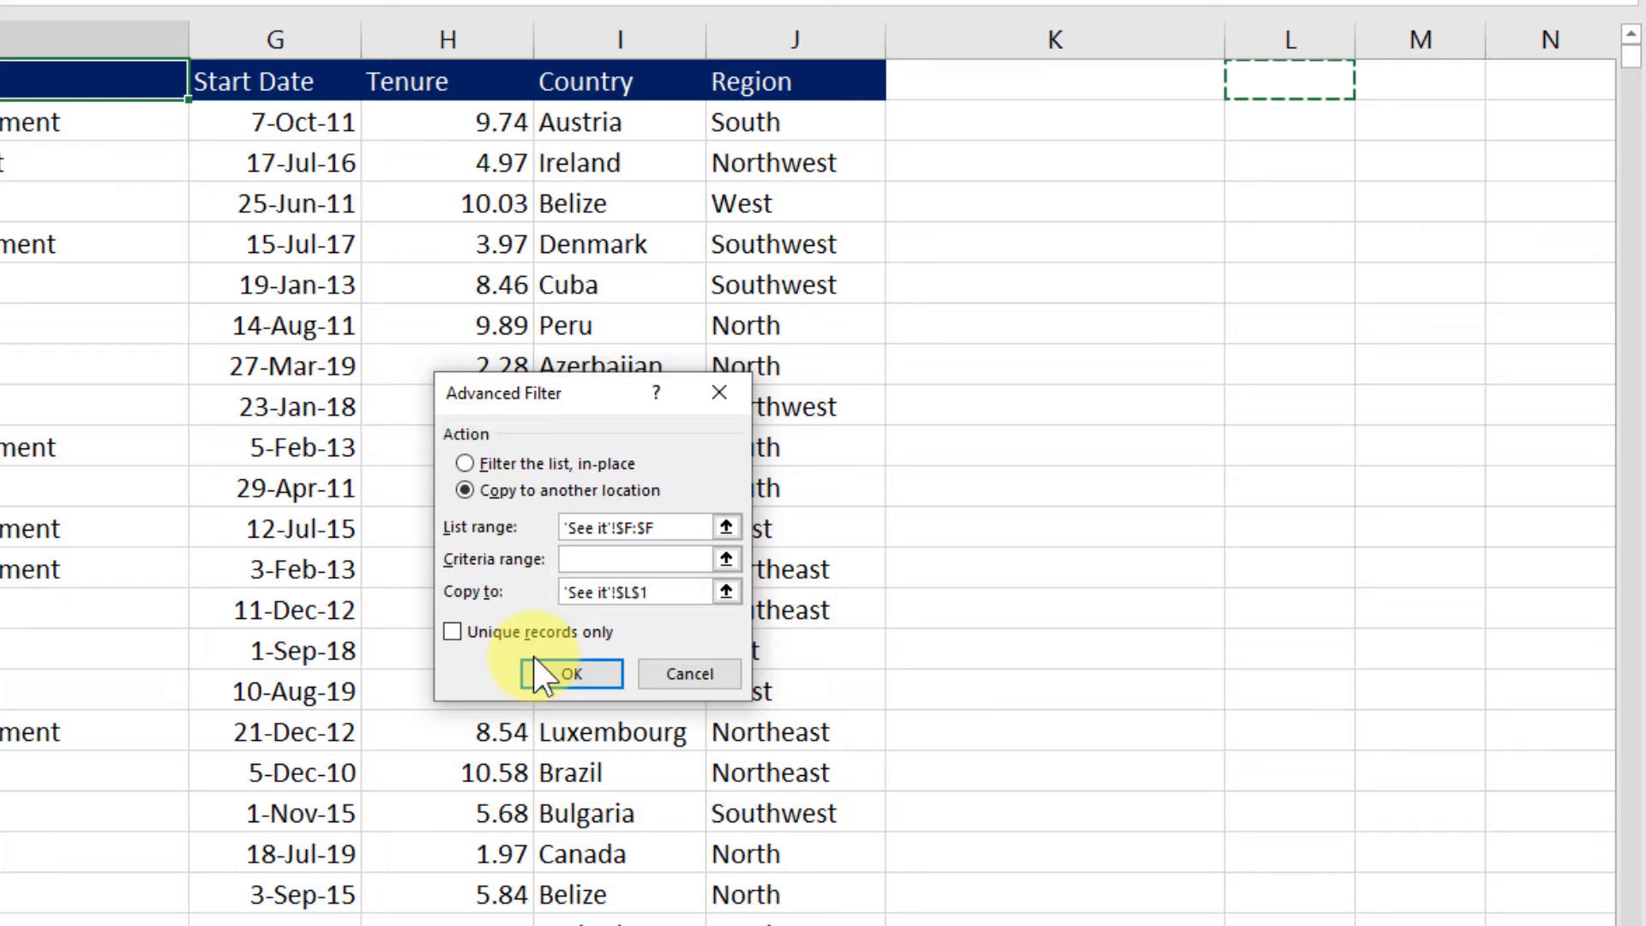
{"action": "left_click", "coordinate": [506, 638]}
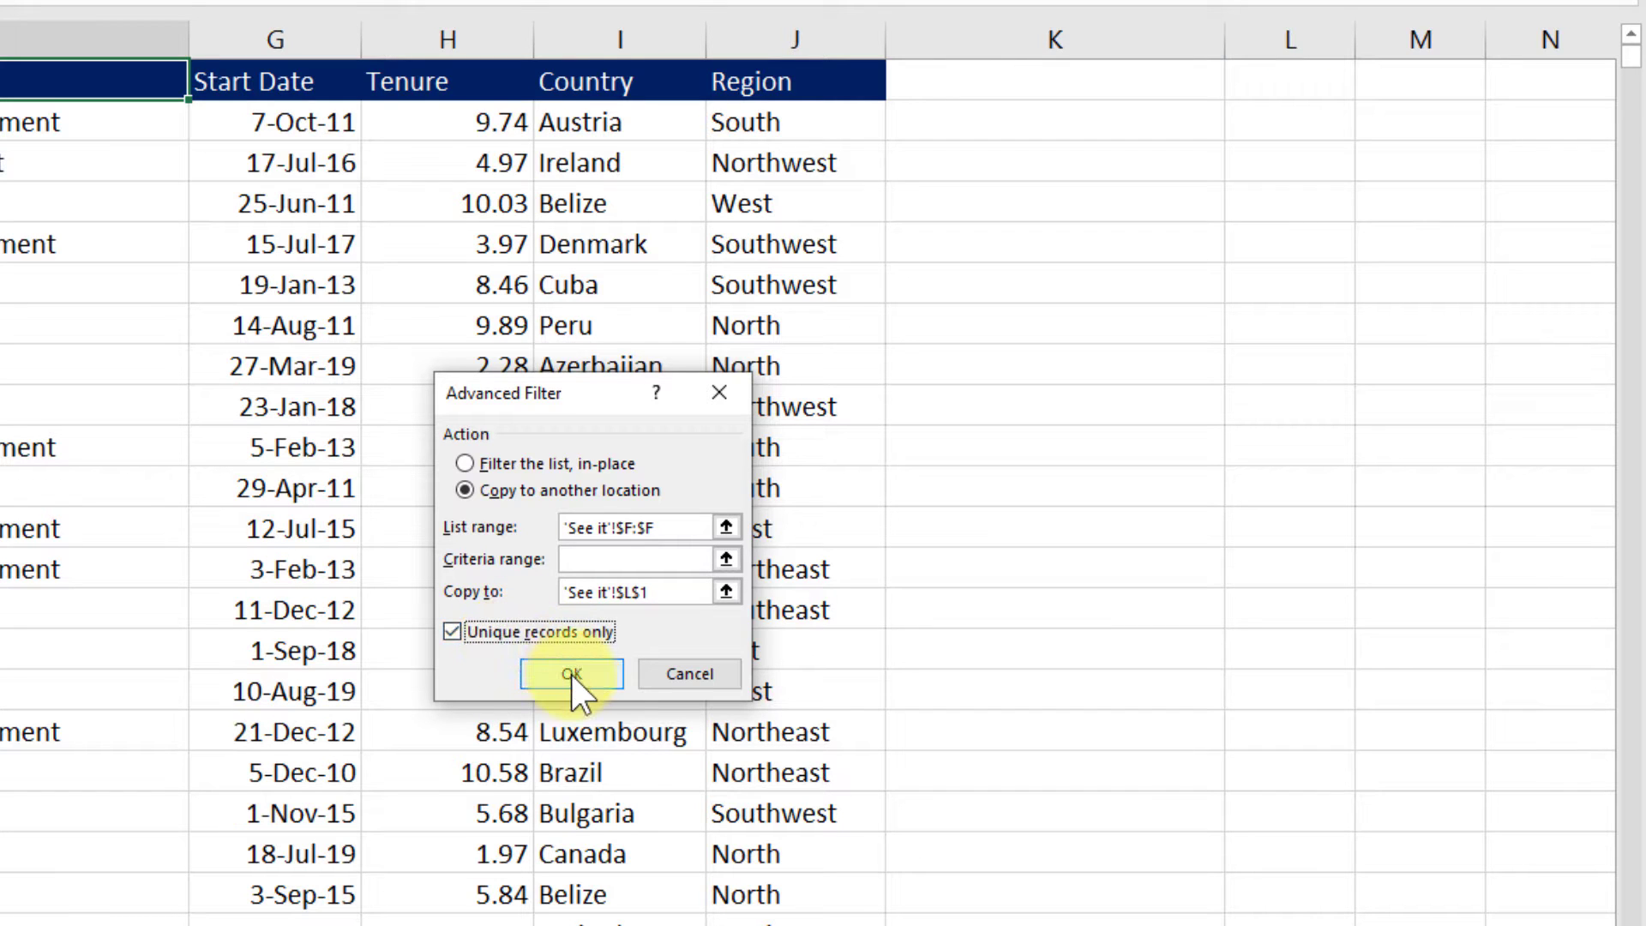
{"action": "left_click", "coordinate": [571, 674]}
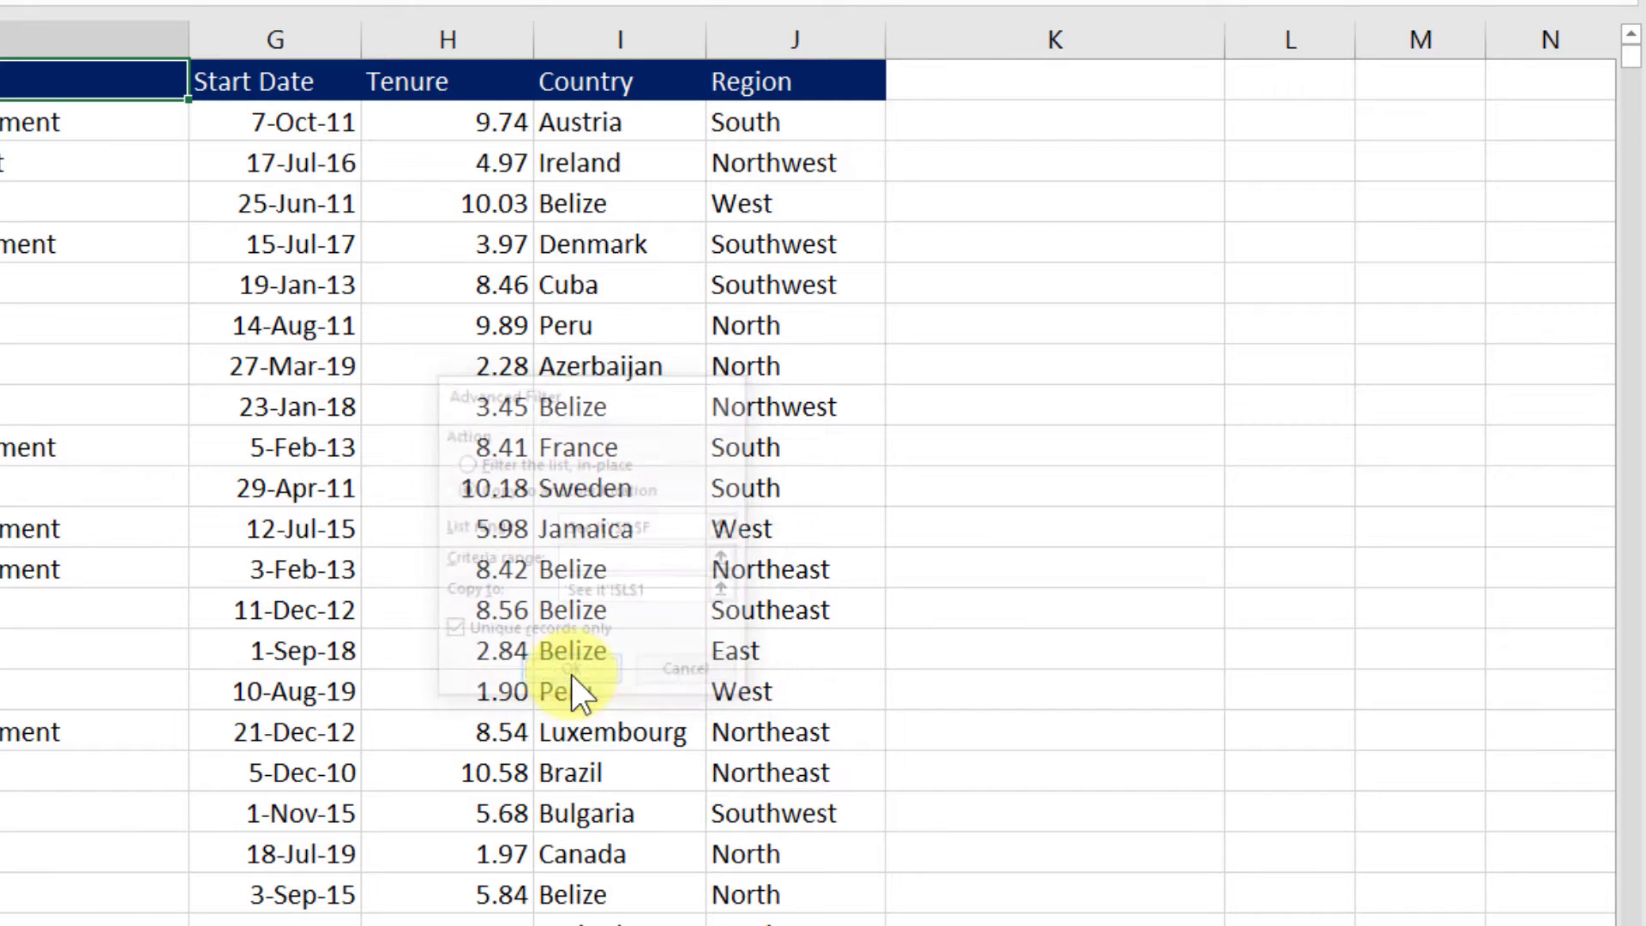
AutoFit column L and select the unique Department list down to IT services
{"action": "double_click", "coordinate": [1355, 25]}
{"action": "left_click_drag", "start_coordinate": [1360, 77], "coordinate": [1369, 542]}
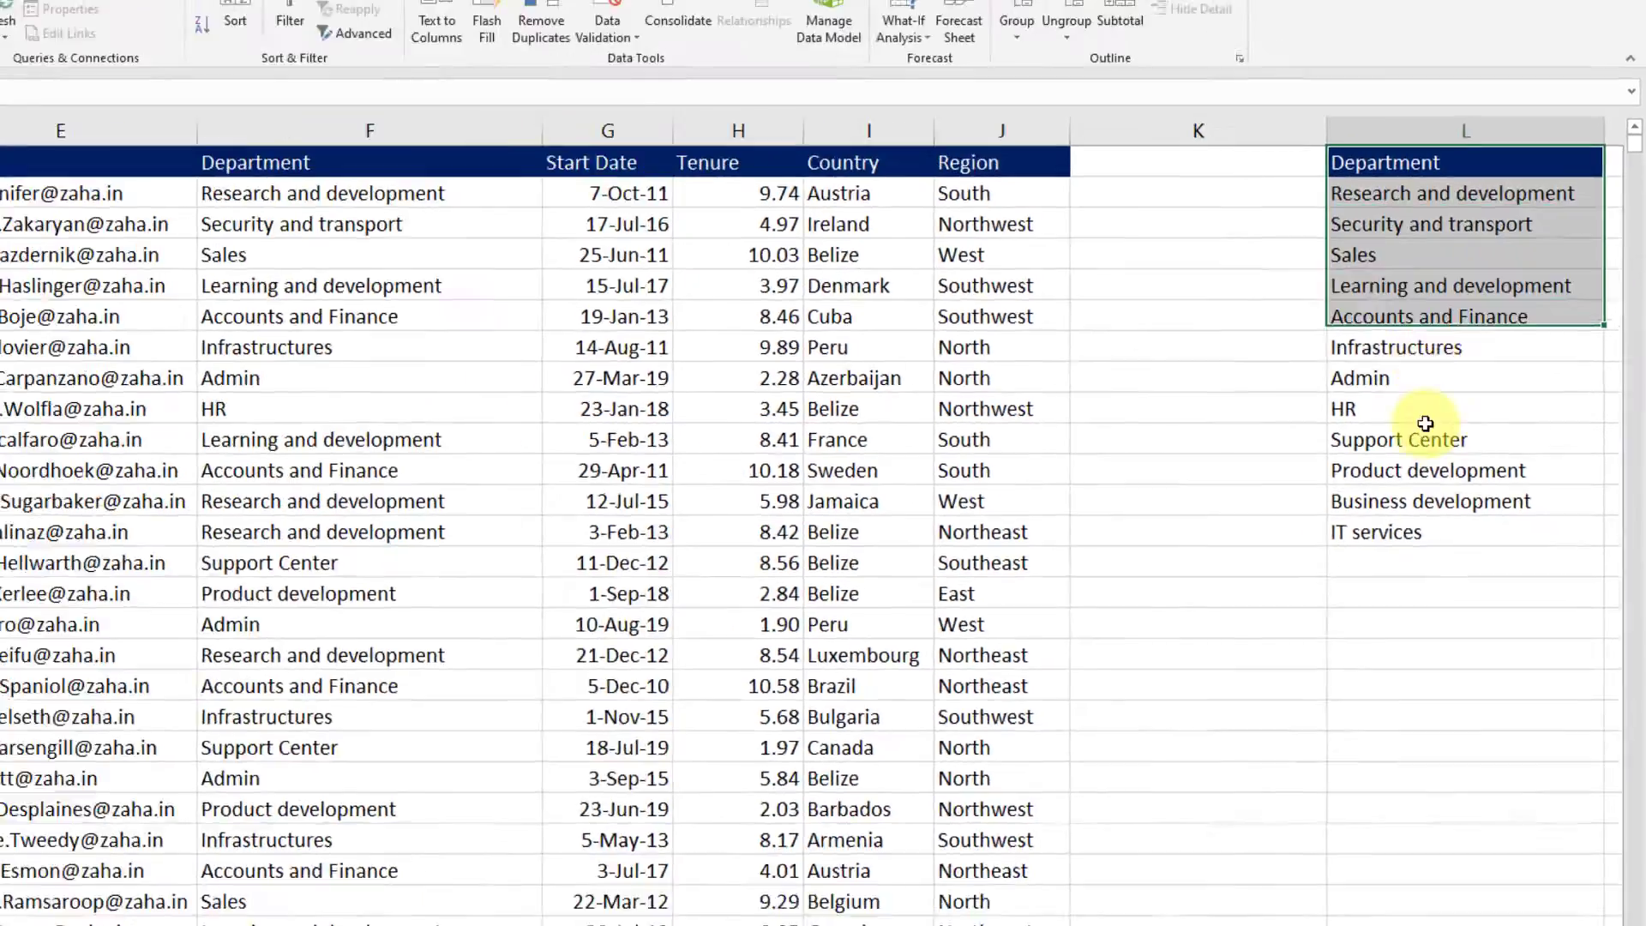
{"action": "left_click_drag", "start_coordinate": [1476, 493], "coordinate": [1481, 493]}
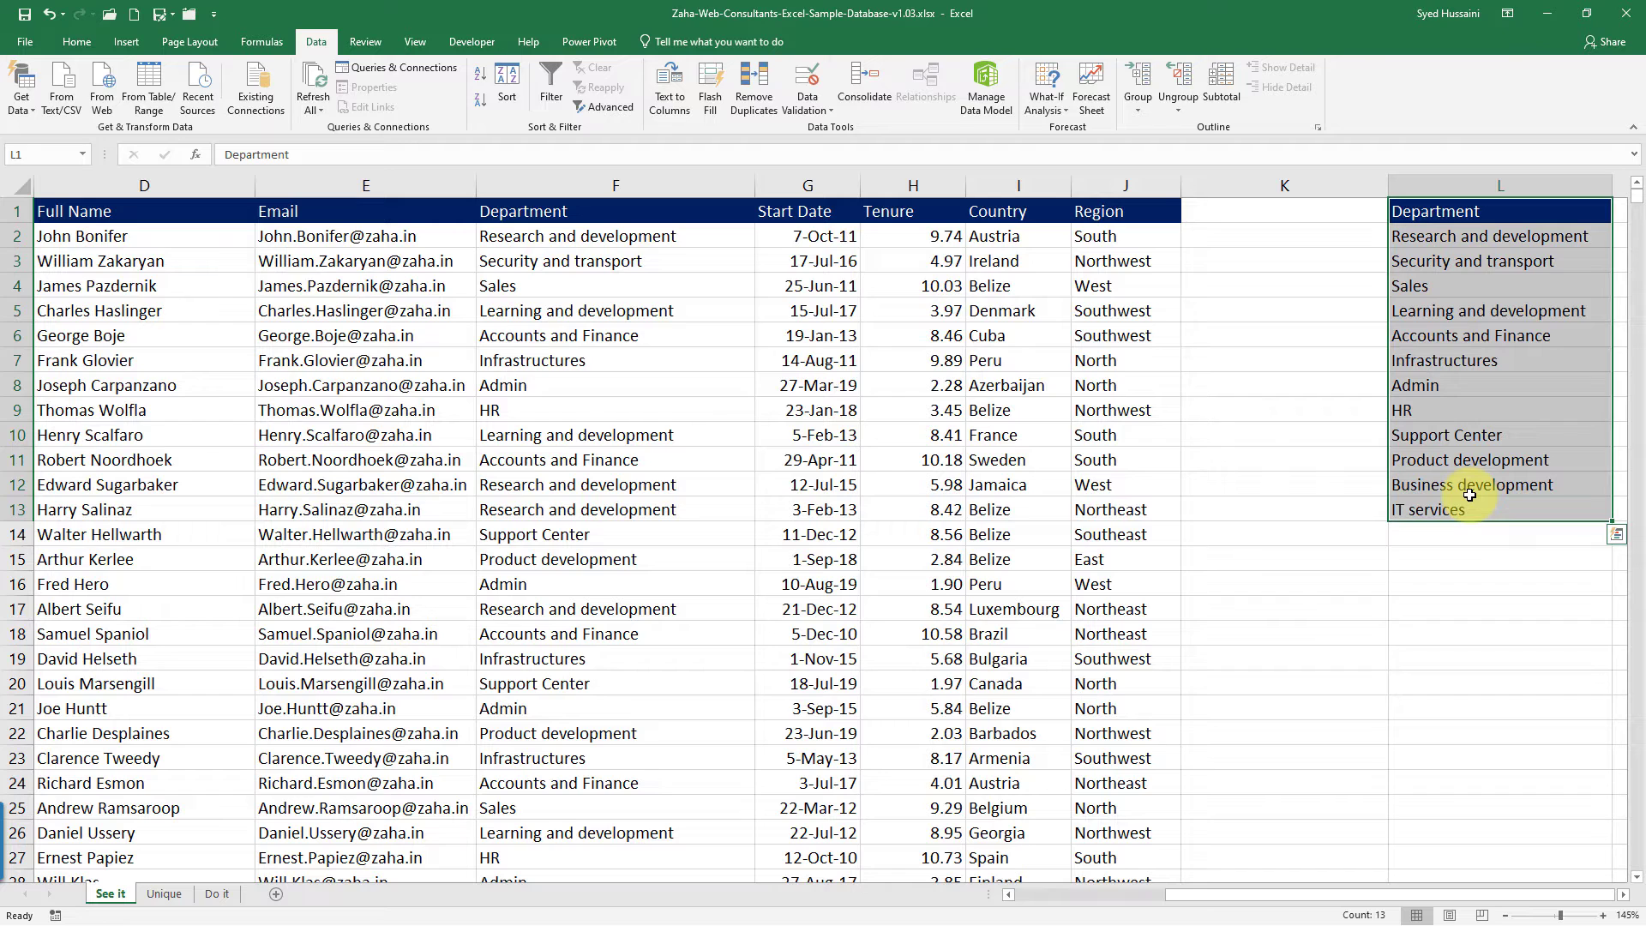
{"action": "left_click", "coordinate": [600, 236]}
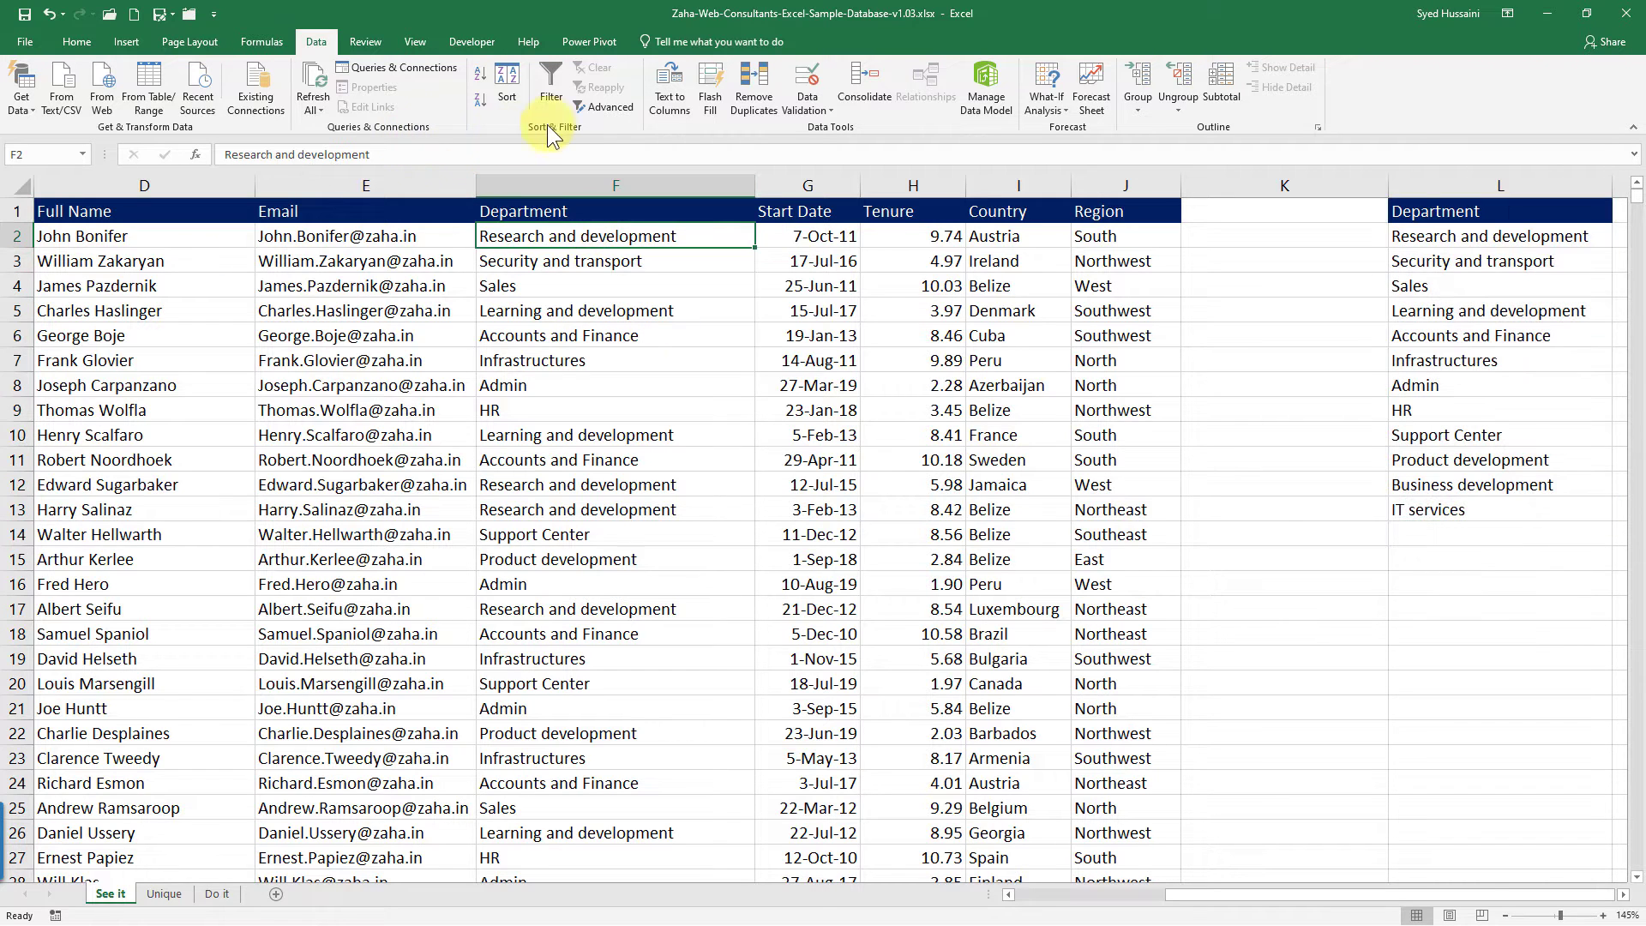
{"action": "left_click", "coordinate": [617, 112]}
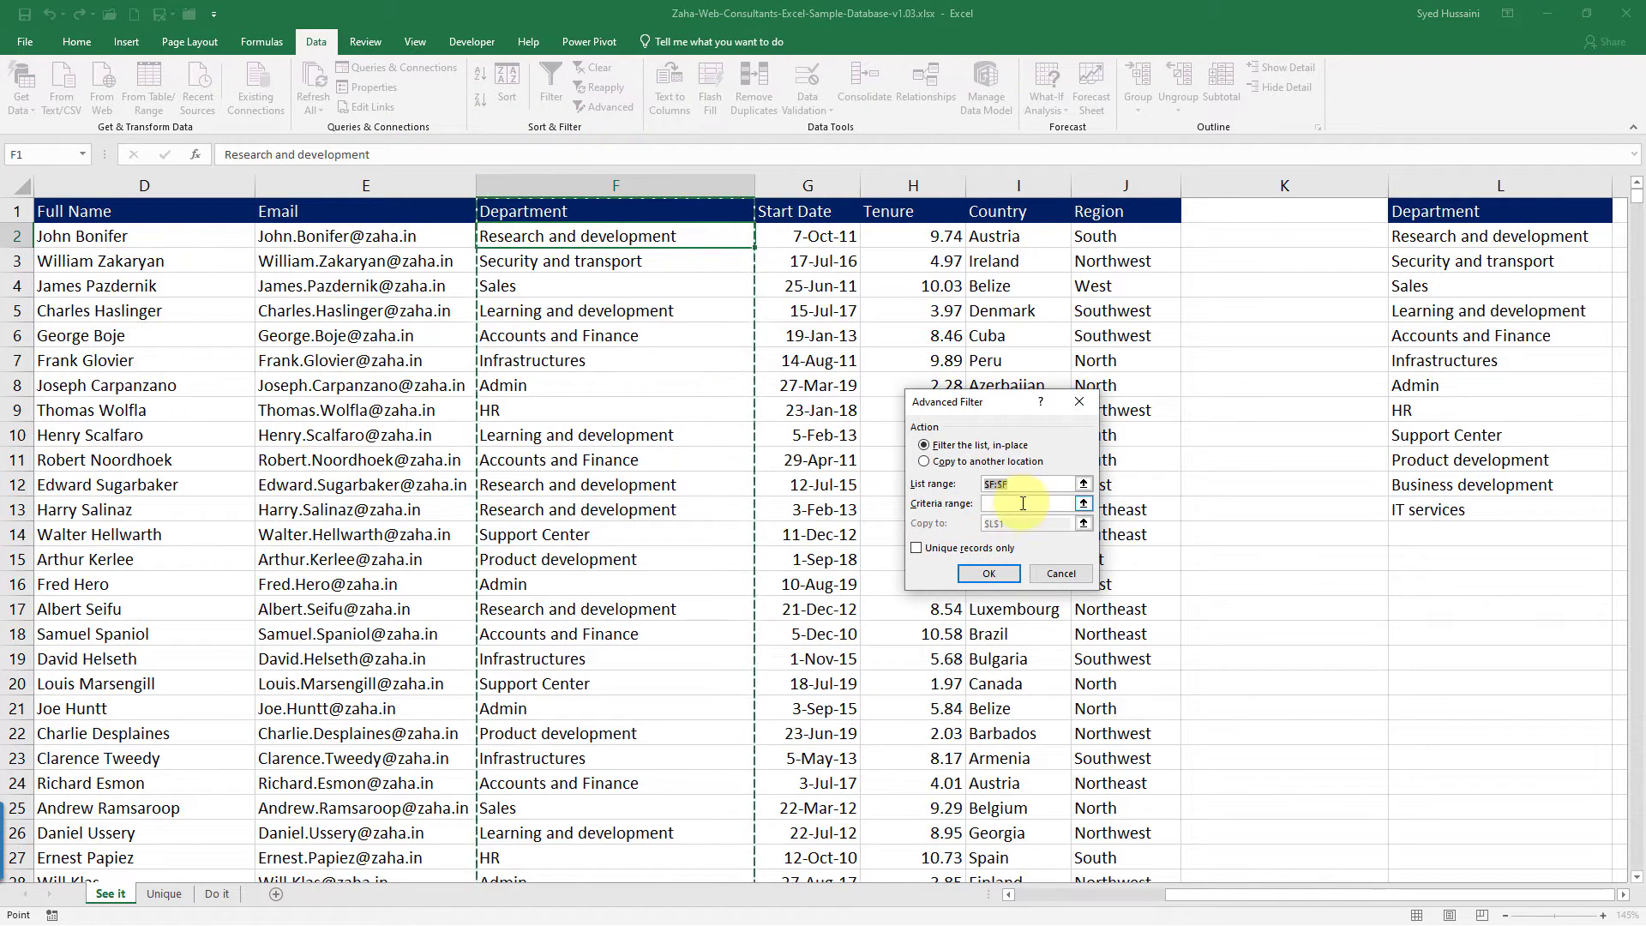
{"action": "left_click", "coordinate": [994, 462]}
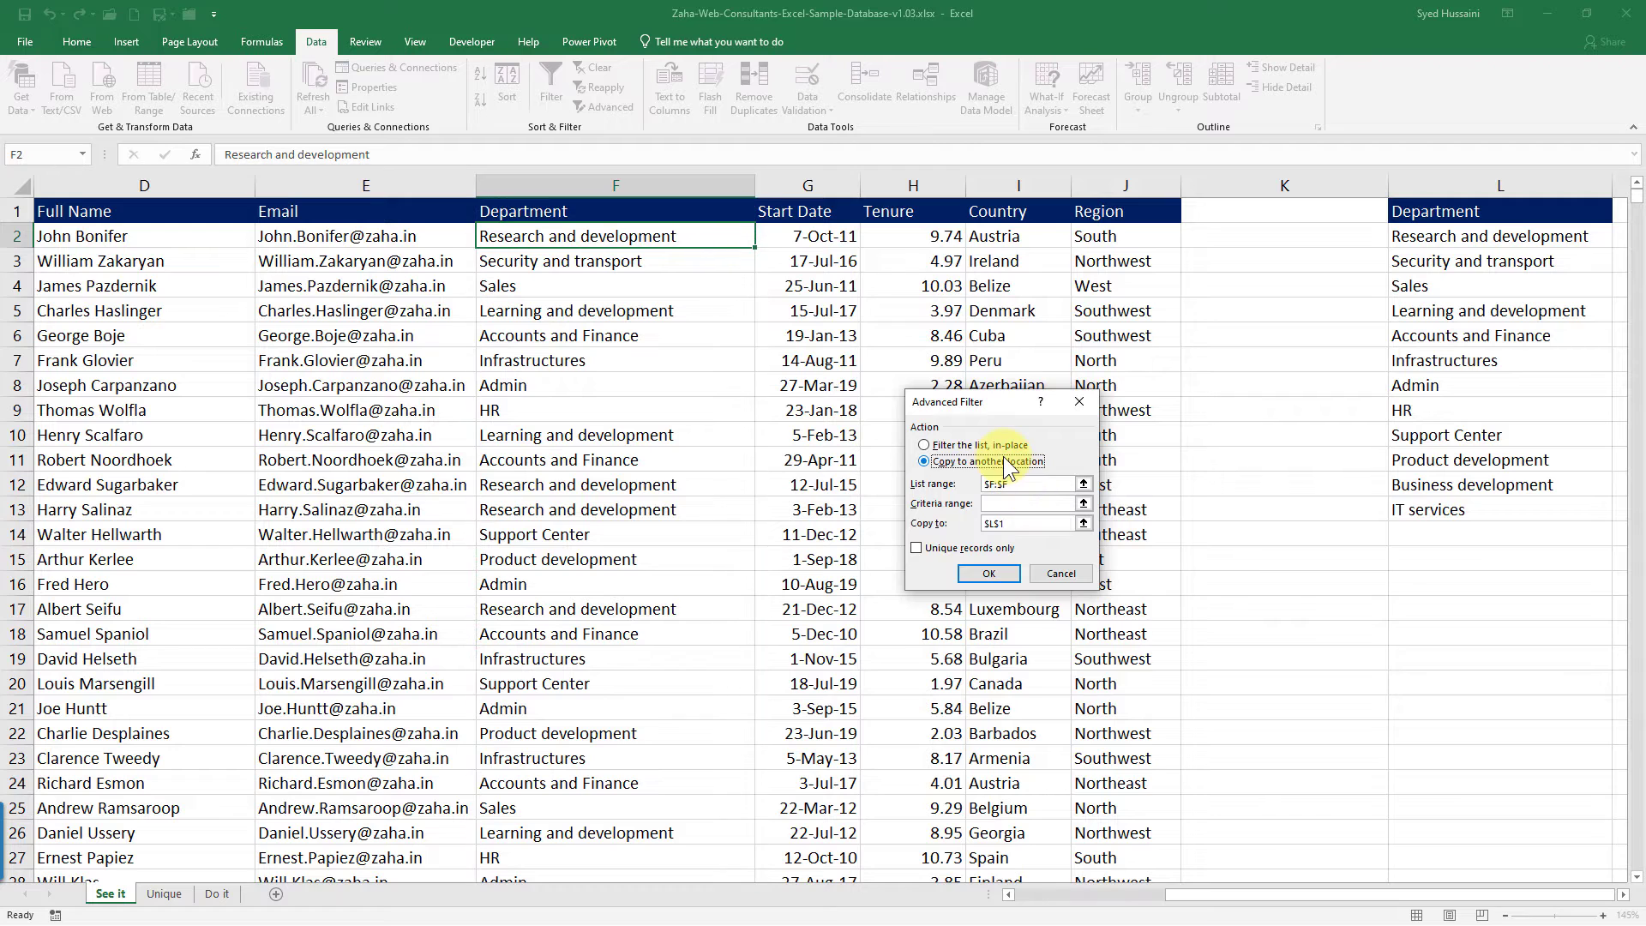
{"action": "left_click", "coordinate": [1034, 524]}
{"action": "key", "text": "BackSpace"}
{"action": "key", "text": "BackSpace"}
{"action": "key", "text": "BackSpace"}
{"action": "key", "text": "BackSpace"}
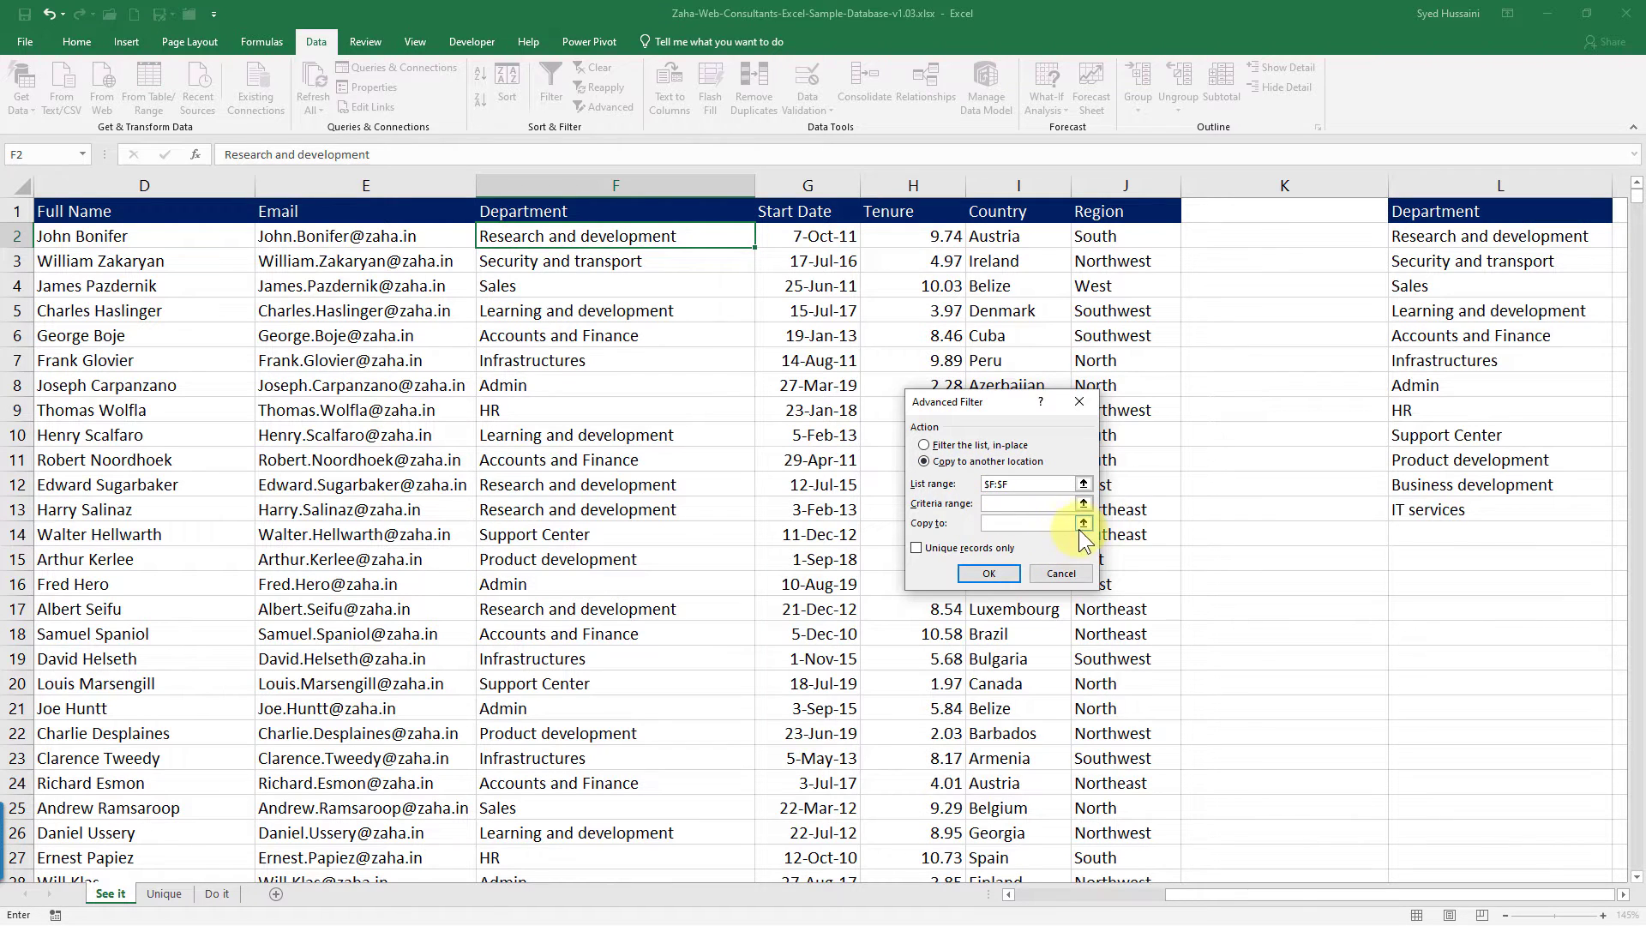
{"action": "left_click", "coordinate": [163, 893]}
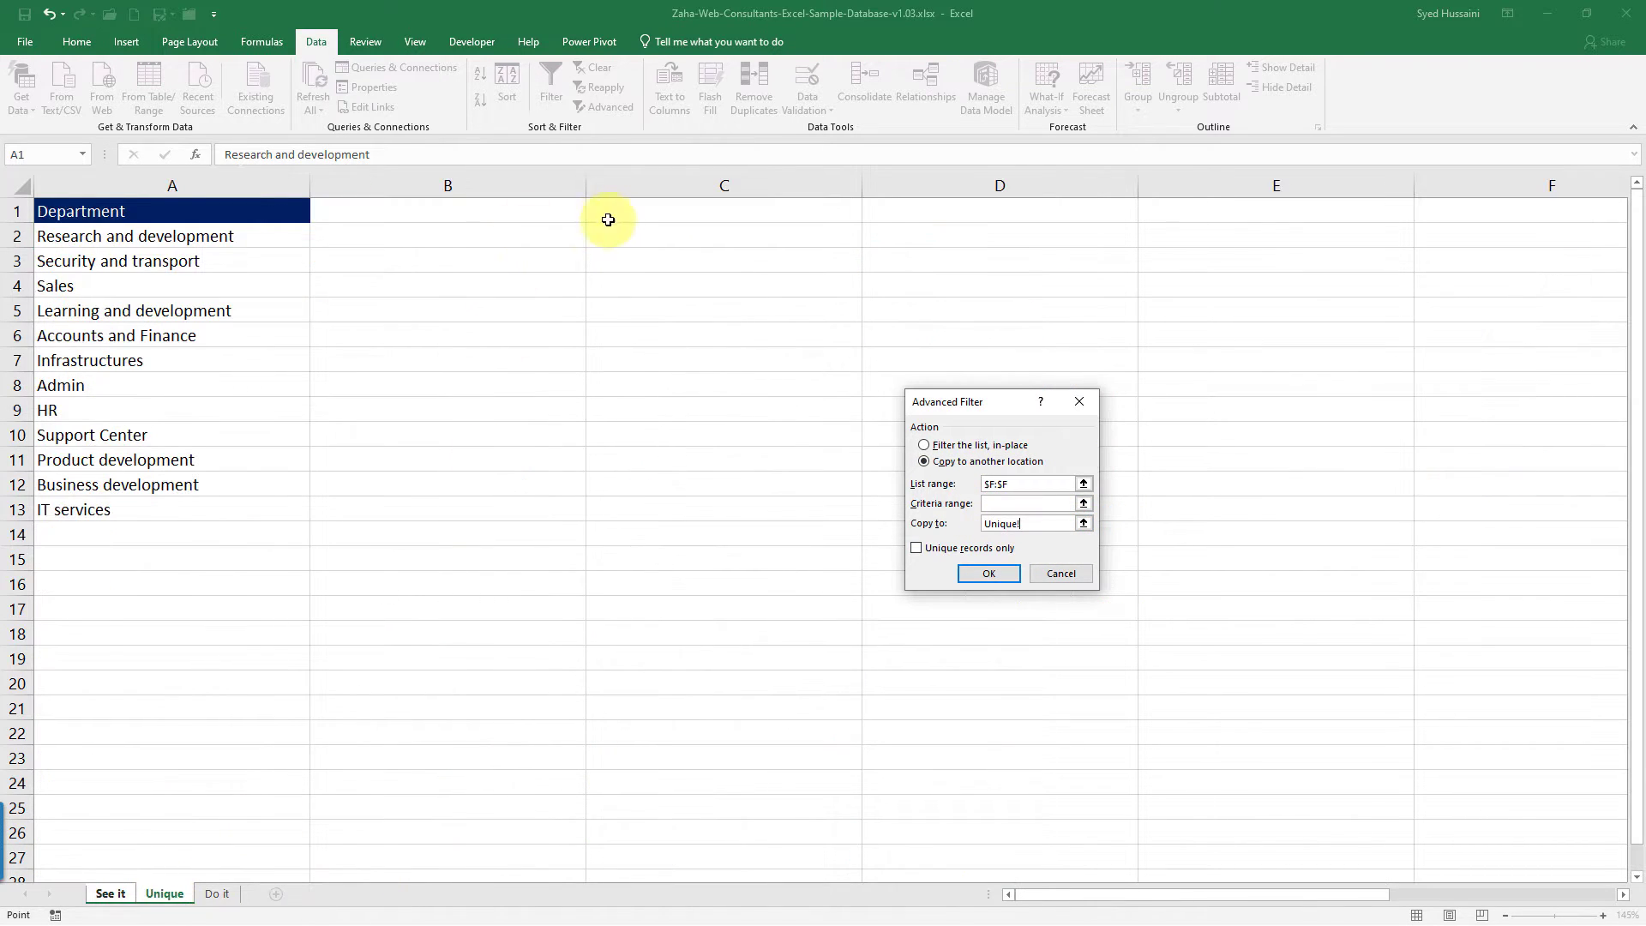
{"action": "left_click", "coordinate": [608, 220]}
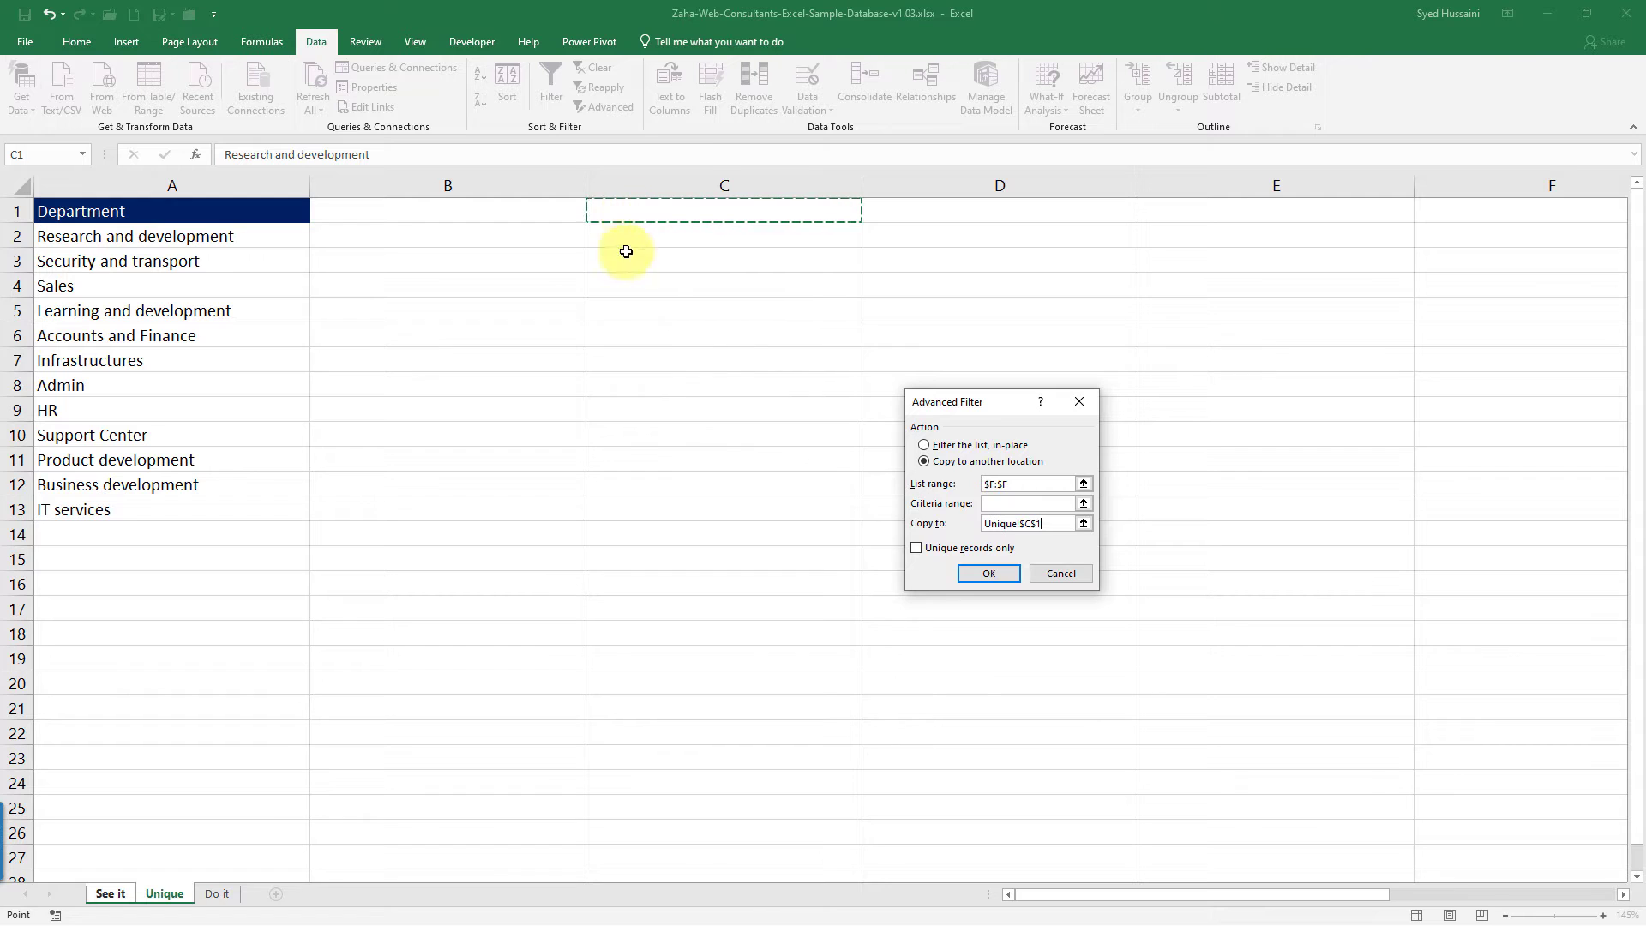
{"action": "left_click", "coordinate": [960, 549]}
{"action": "left_click", "coordinate": [979, 574]}
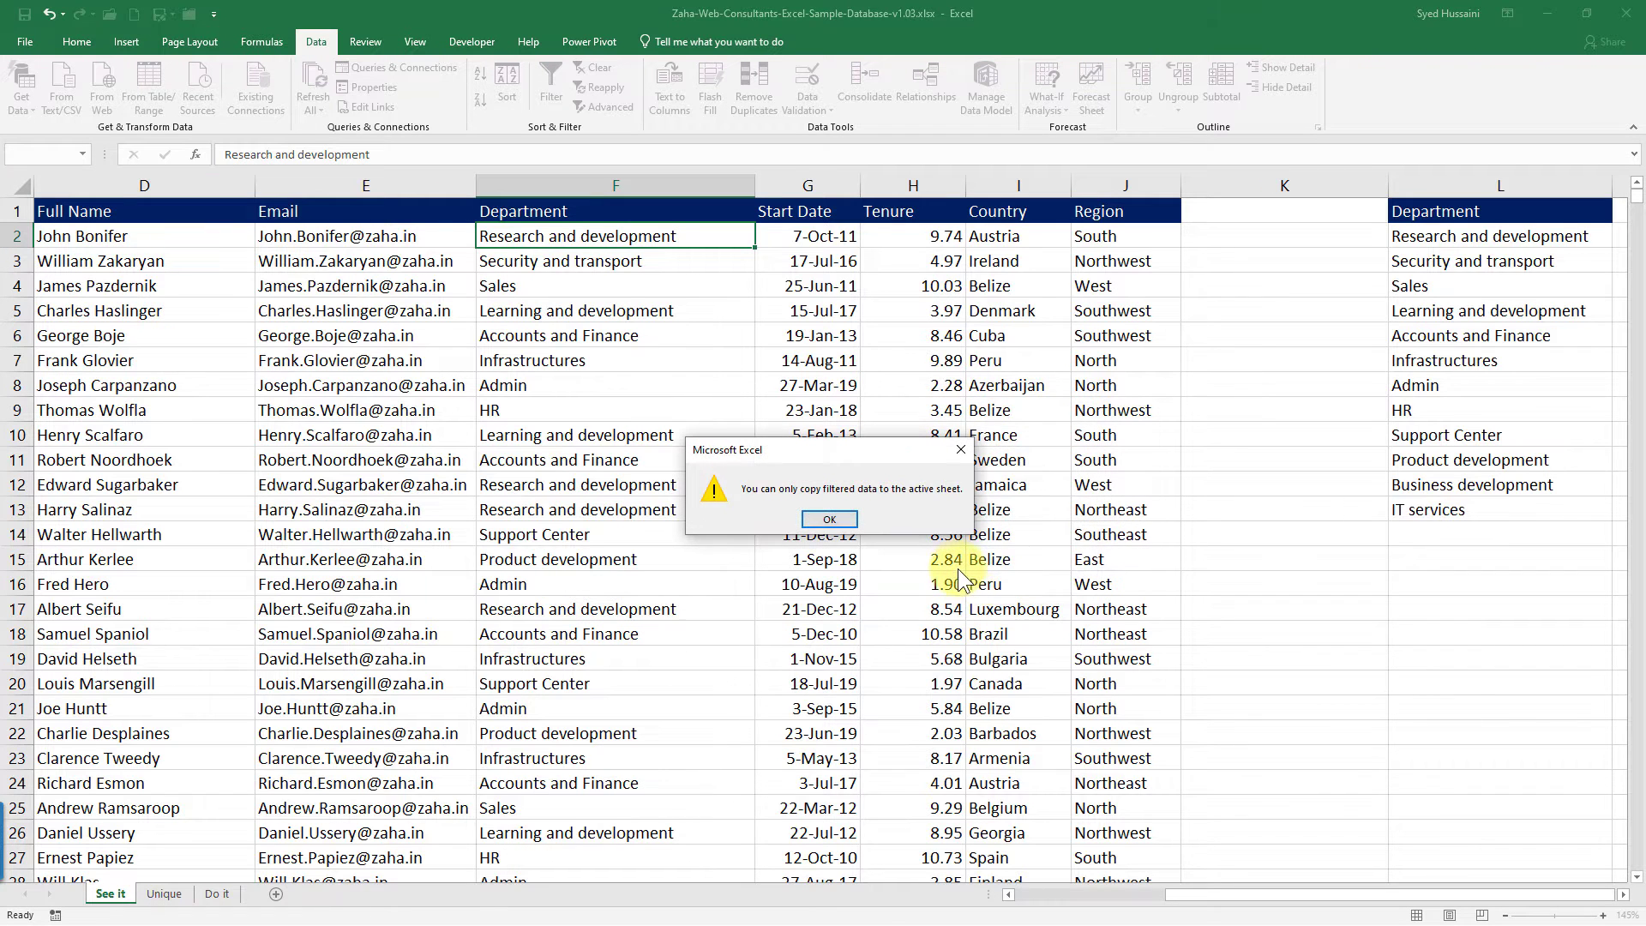
{"action": "left_click", "coordinate": [844, 518]}
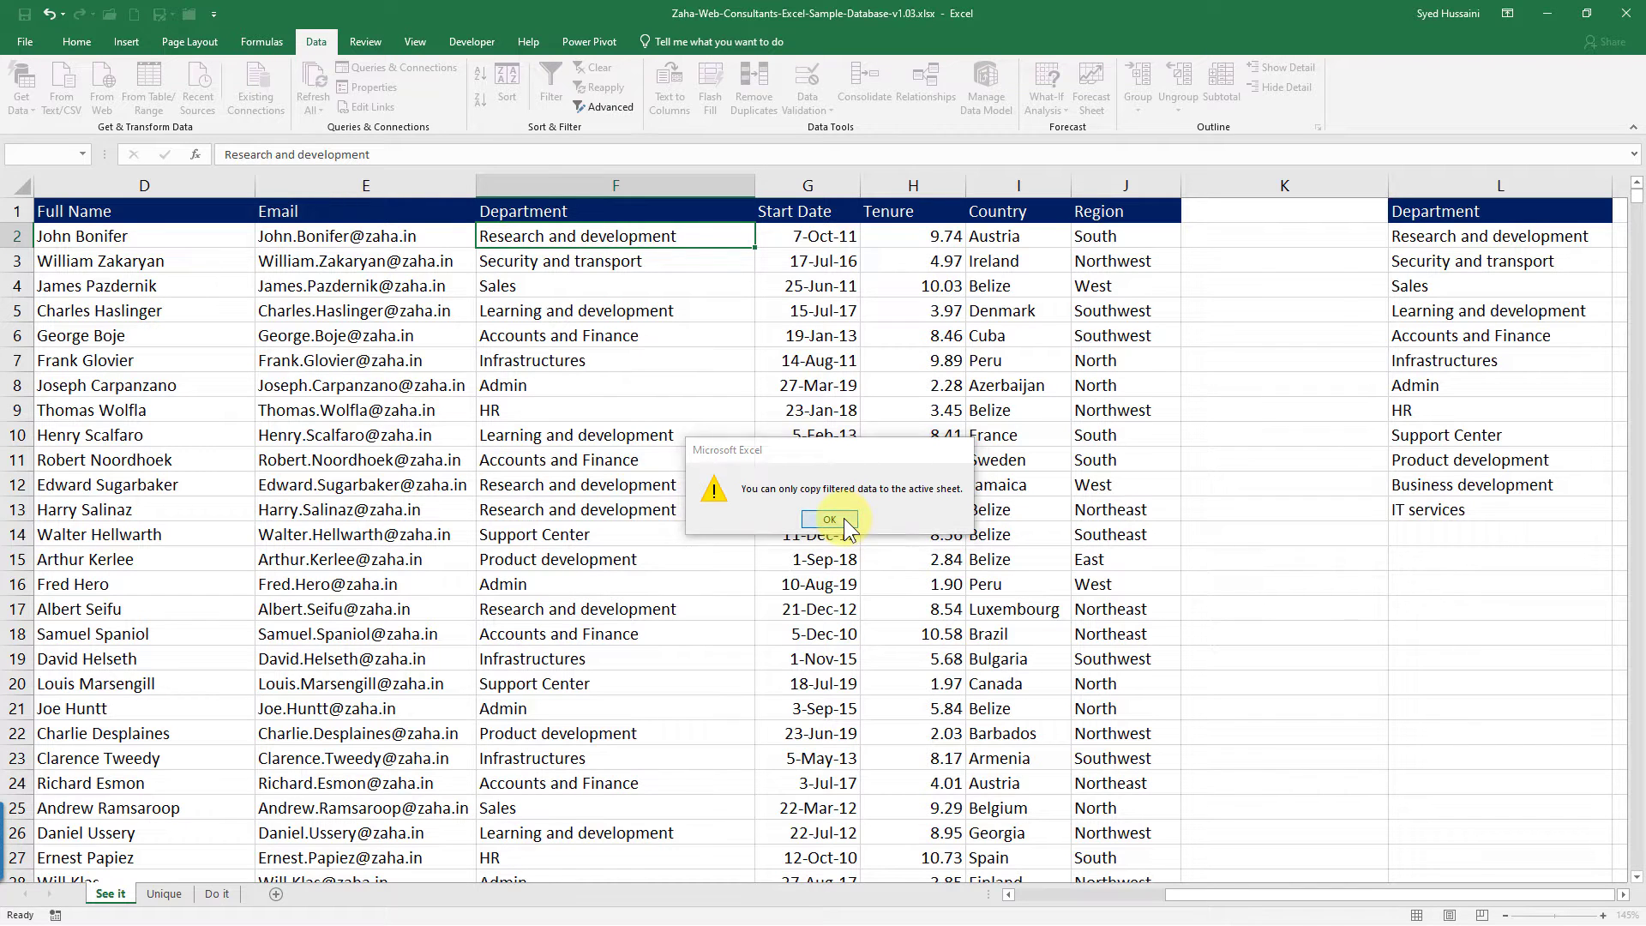
{"action": "left_click_drag", "start_coordinate": [1441, 214], "coordinate": [1459, 508]}
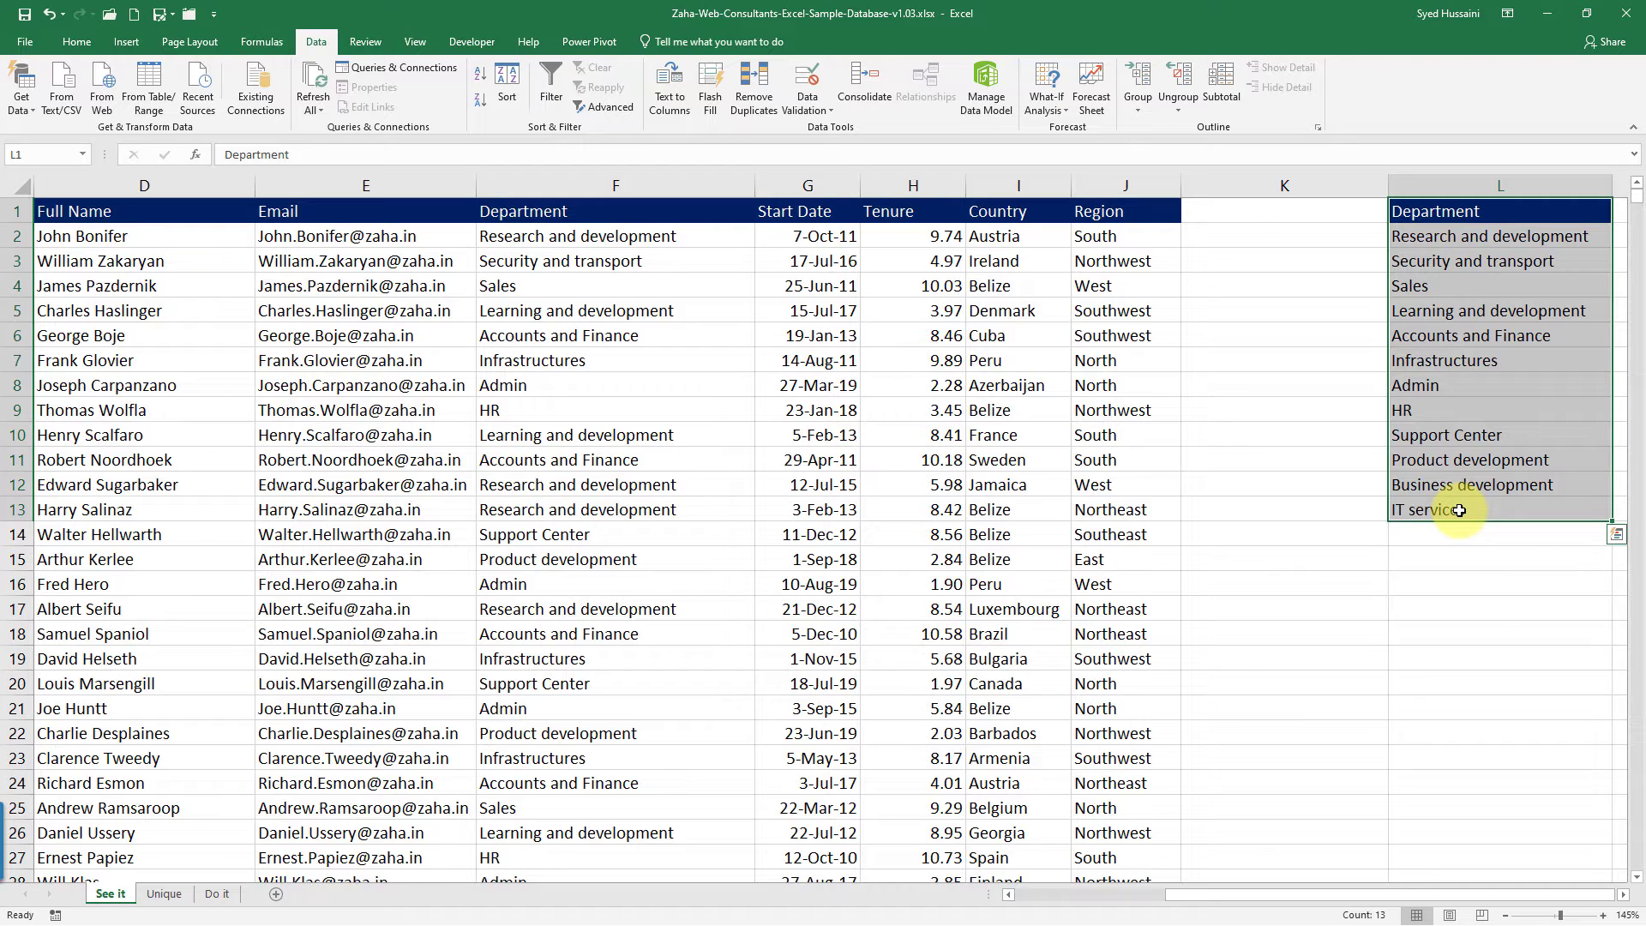
Copy the entire Department column F into C1 of the Unique sheet
{"action": "scroll", "coordinate": [944, 316], "scroll_direction": "left", "scroll_amount": 3}
{"action": "left_click", "coordinate": [944, 317]}
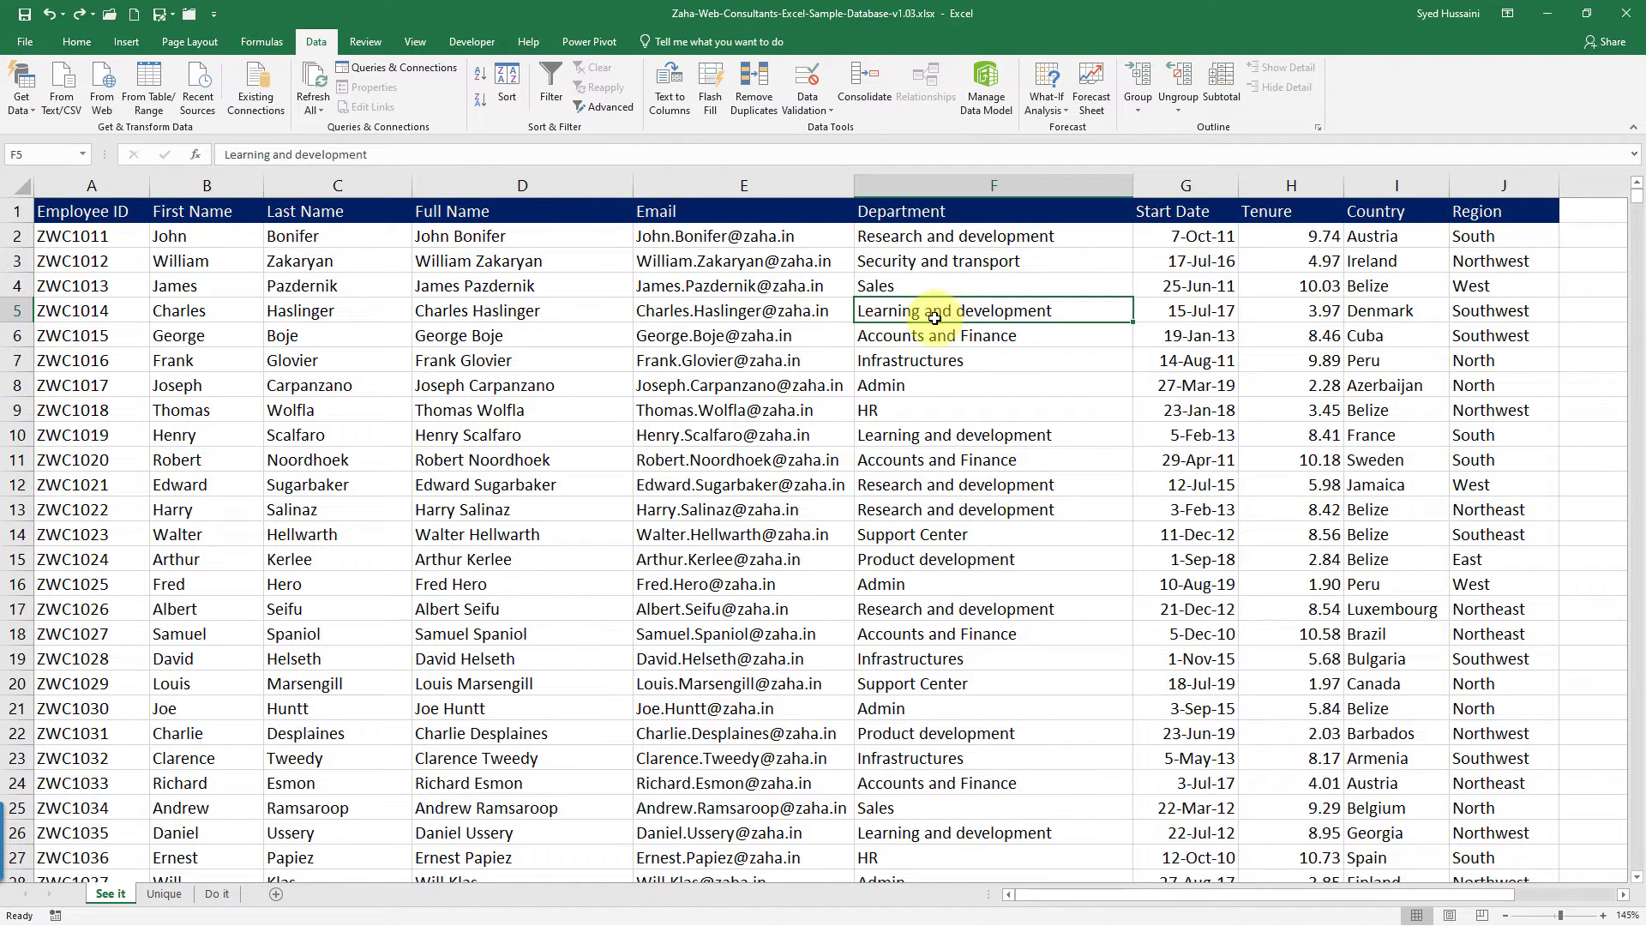
{"action": "left_click", "coordinate": [937, 235]}
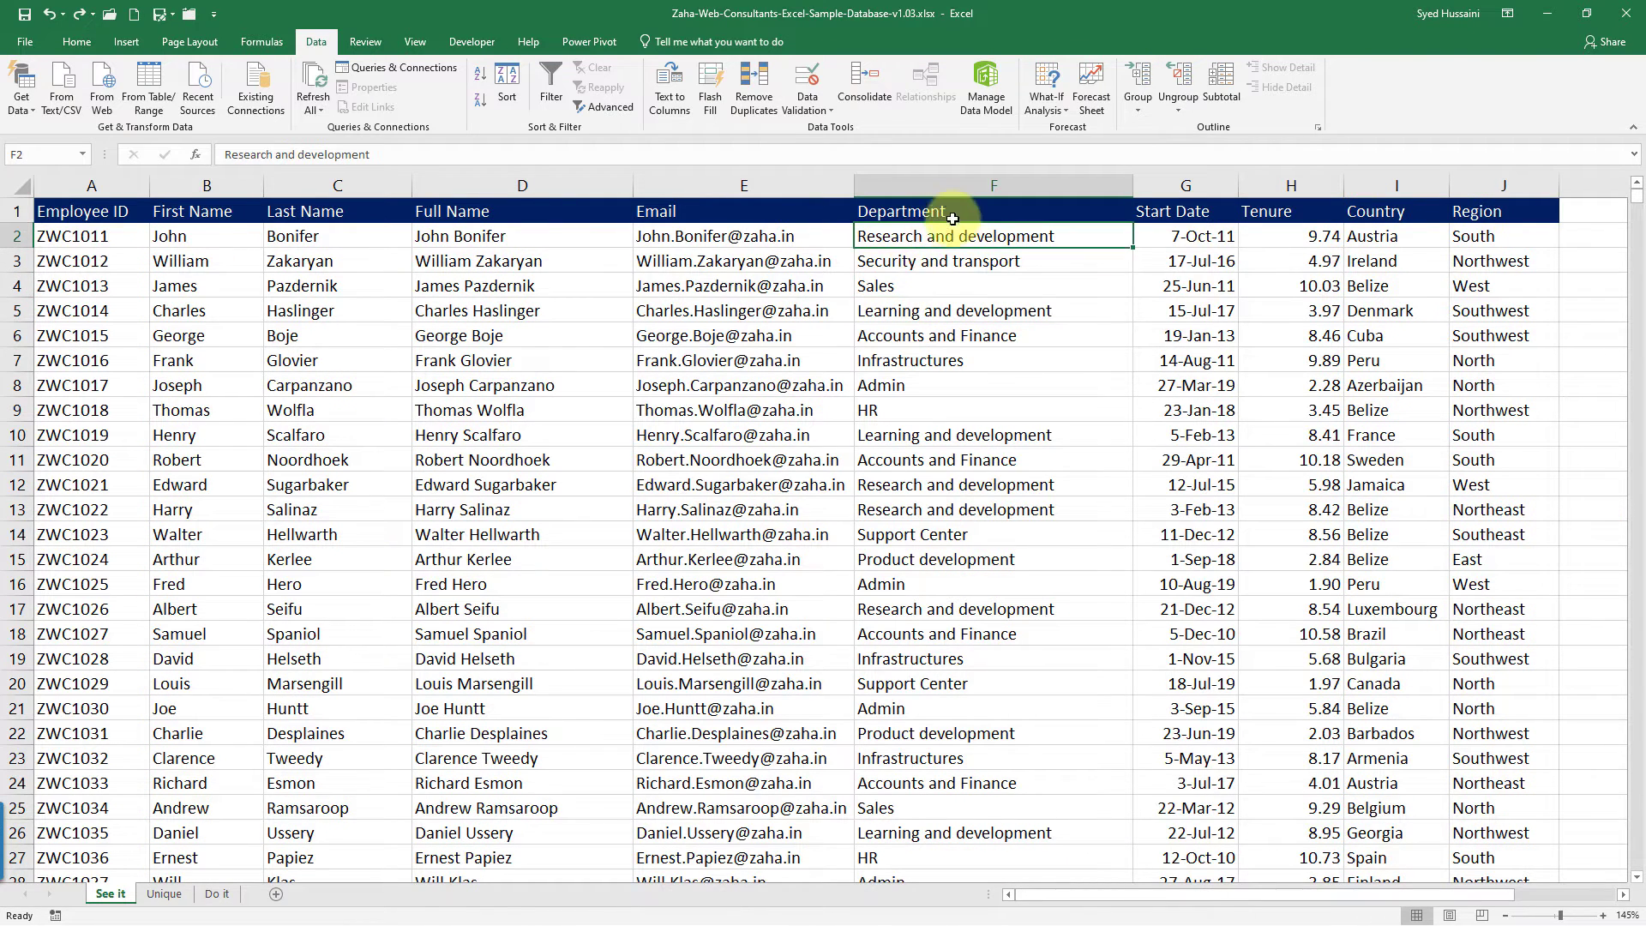
{"action": "left_click", "coordinate": [971, 186]}
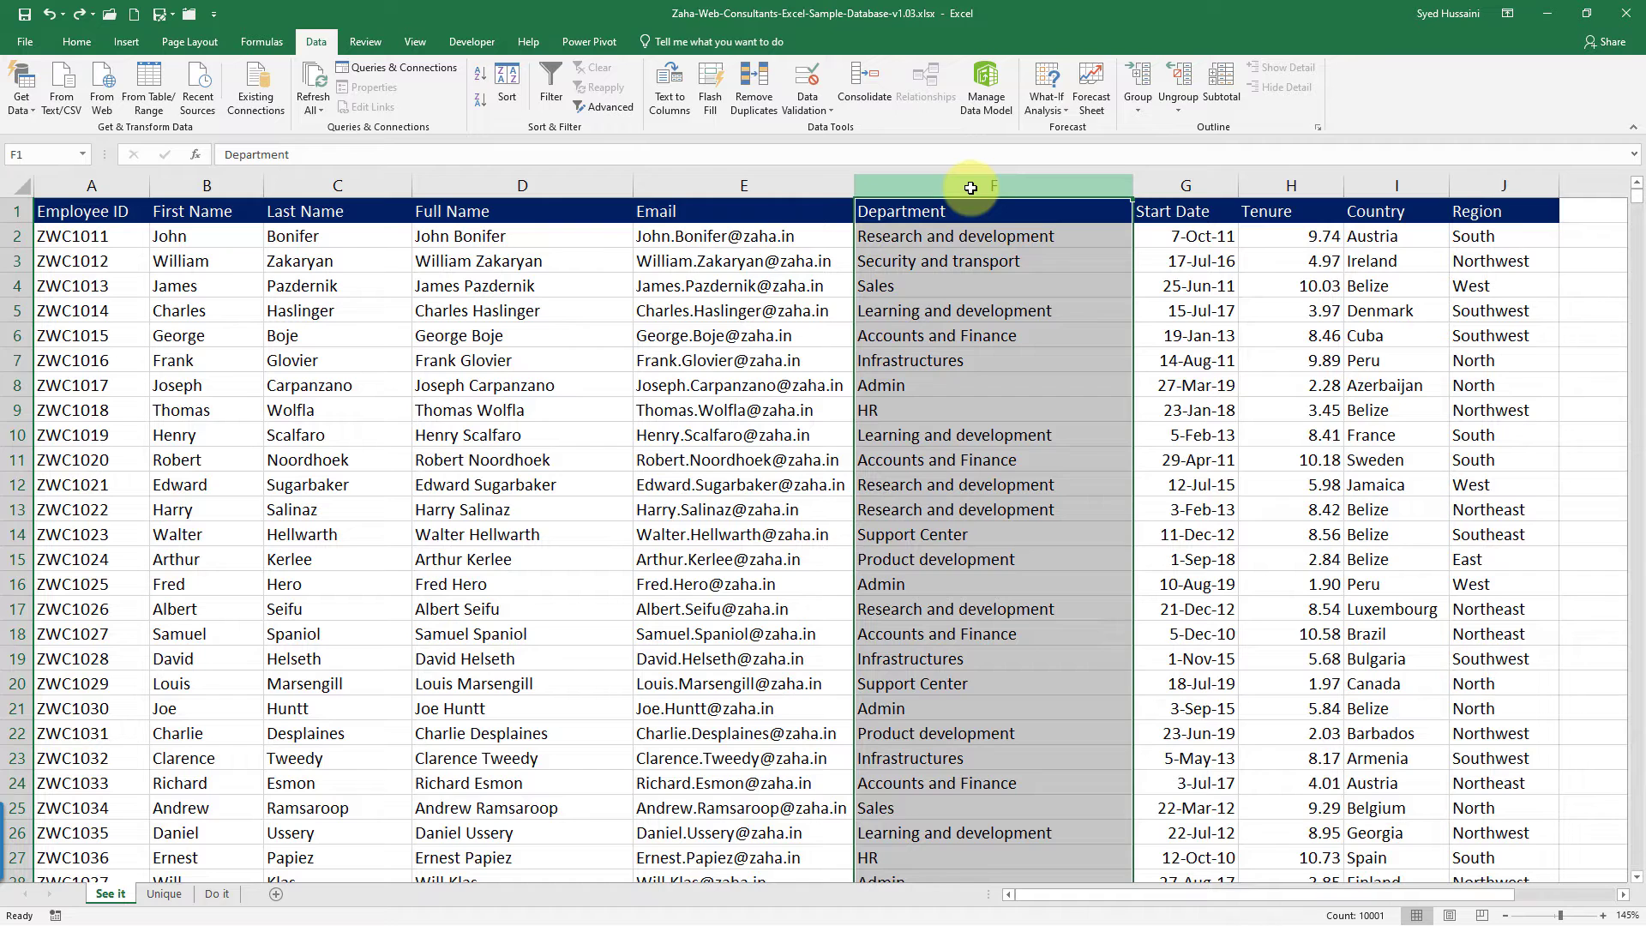
{"action": "key", "text": "ctrl+c"}
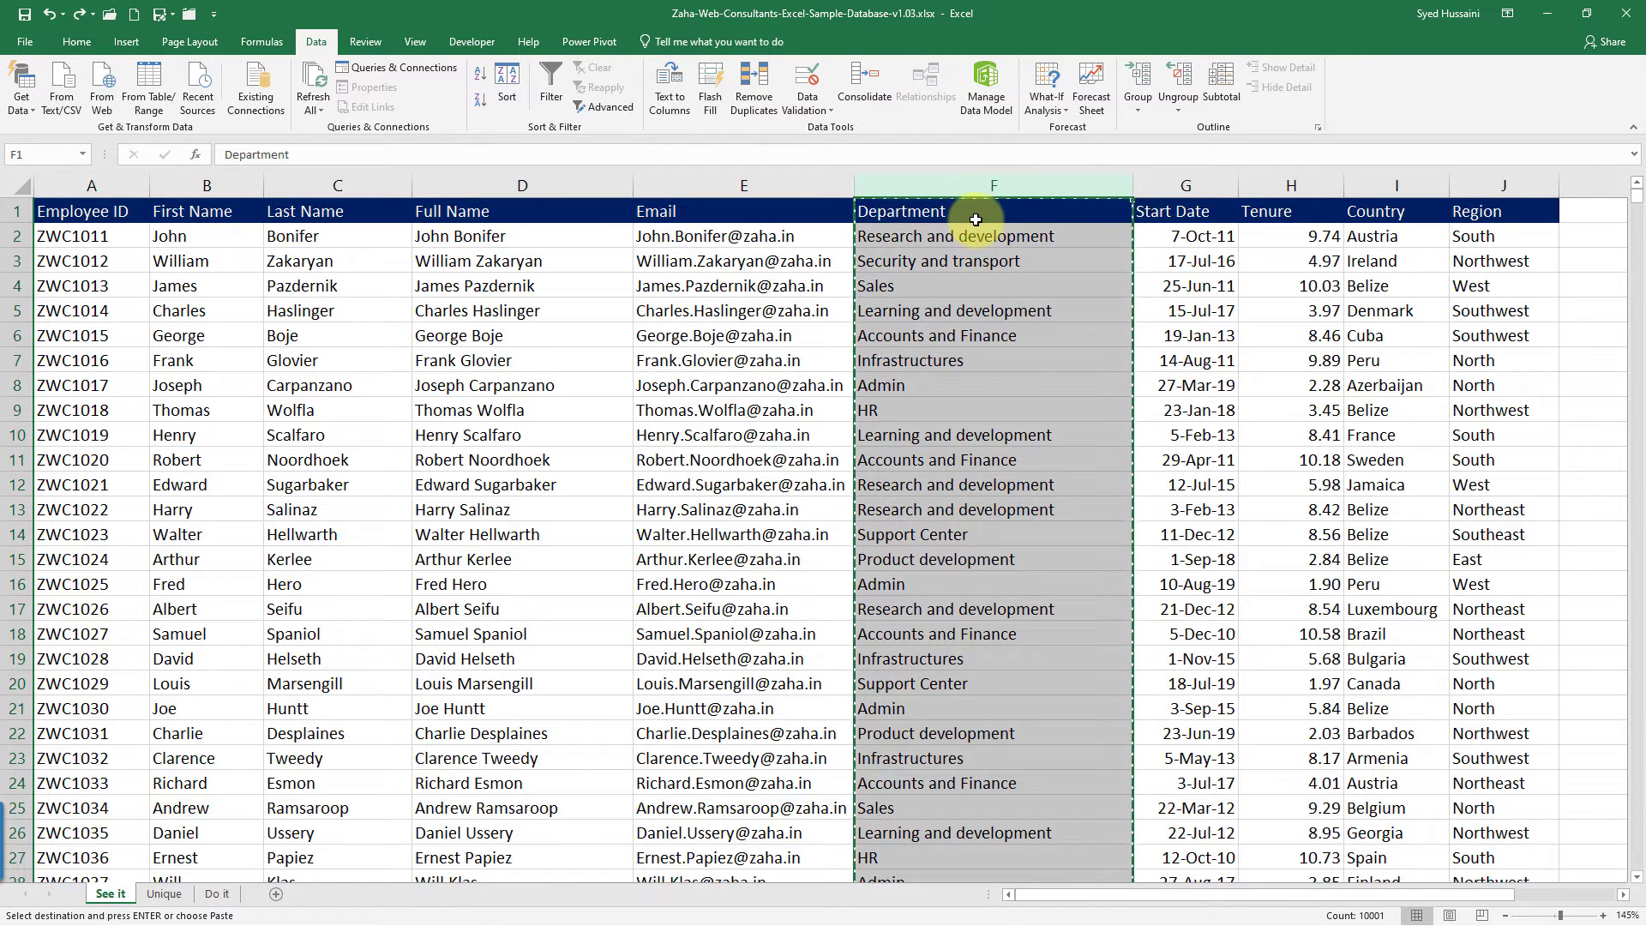
{"action": "left_click", "coordinate": [978, 213]}
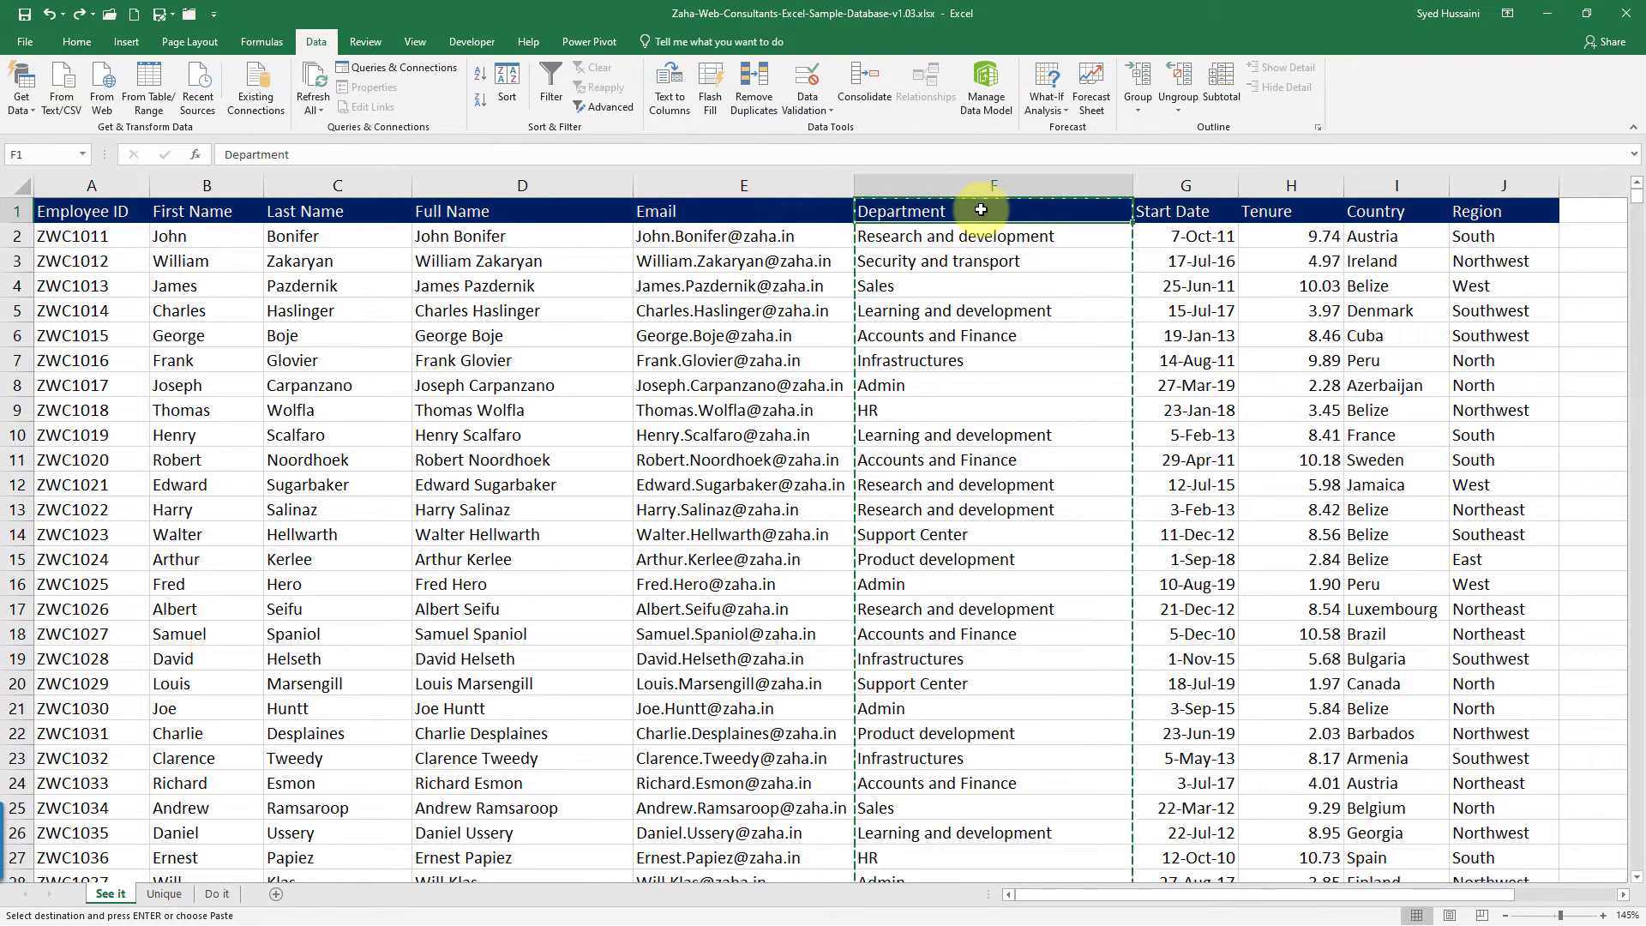
{"action": "left_click", "coordinate": [163, 894]}
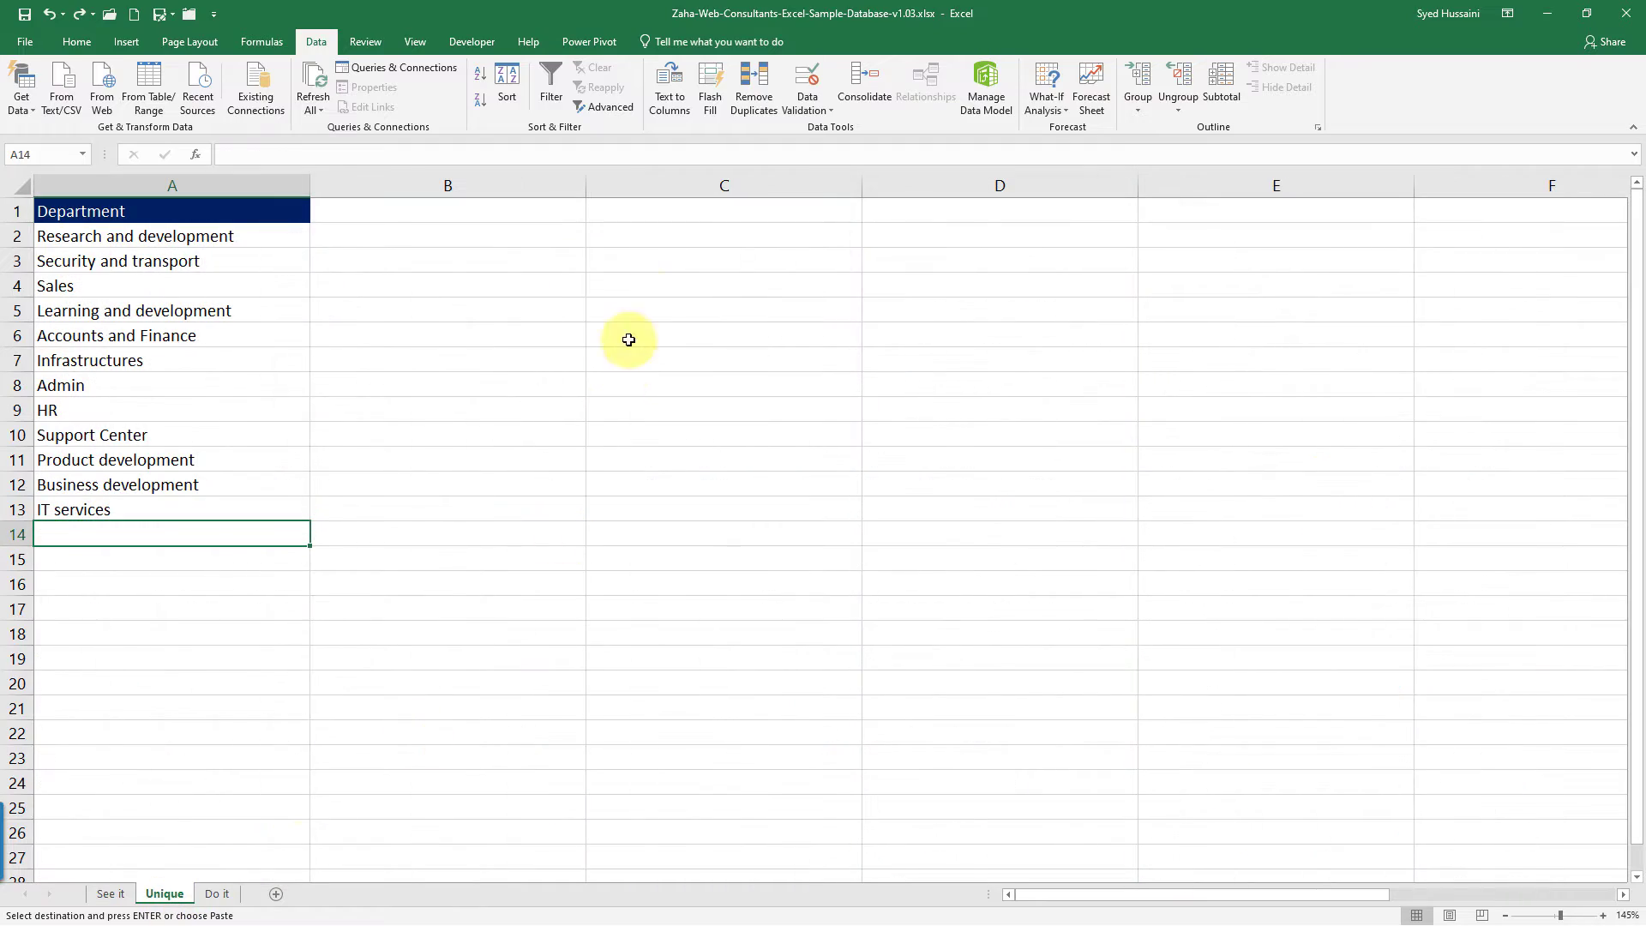
{"action": "left_click", "coordinate": [666, 211]}
{"action": "key", "text": "ctrl+v"}
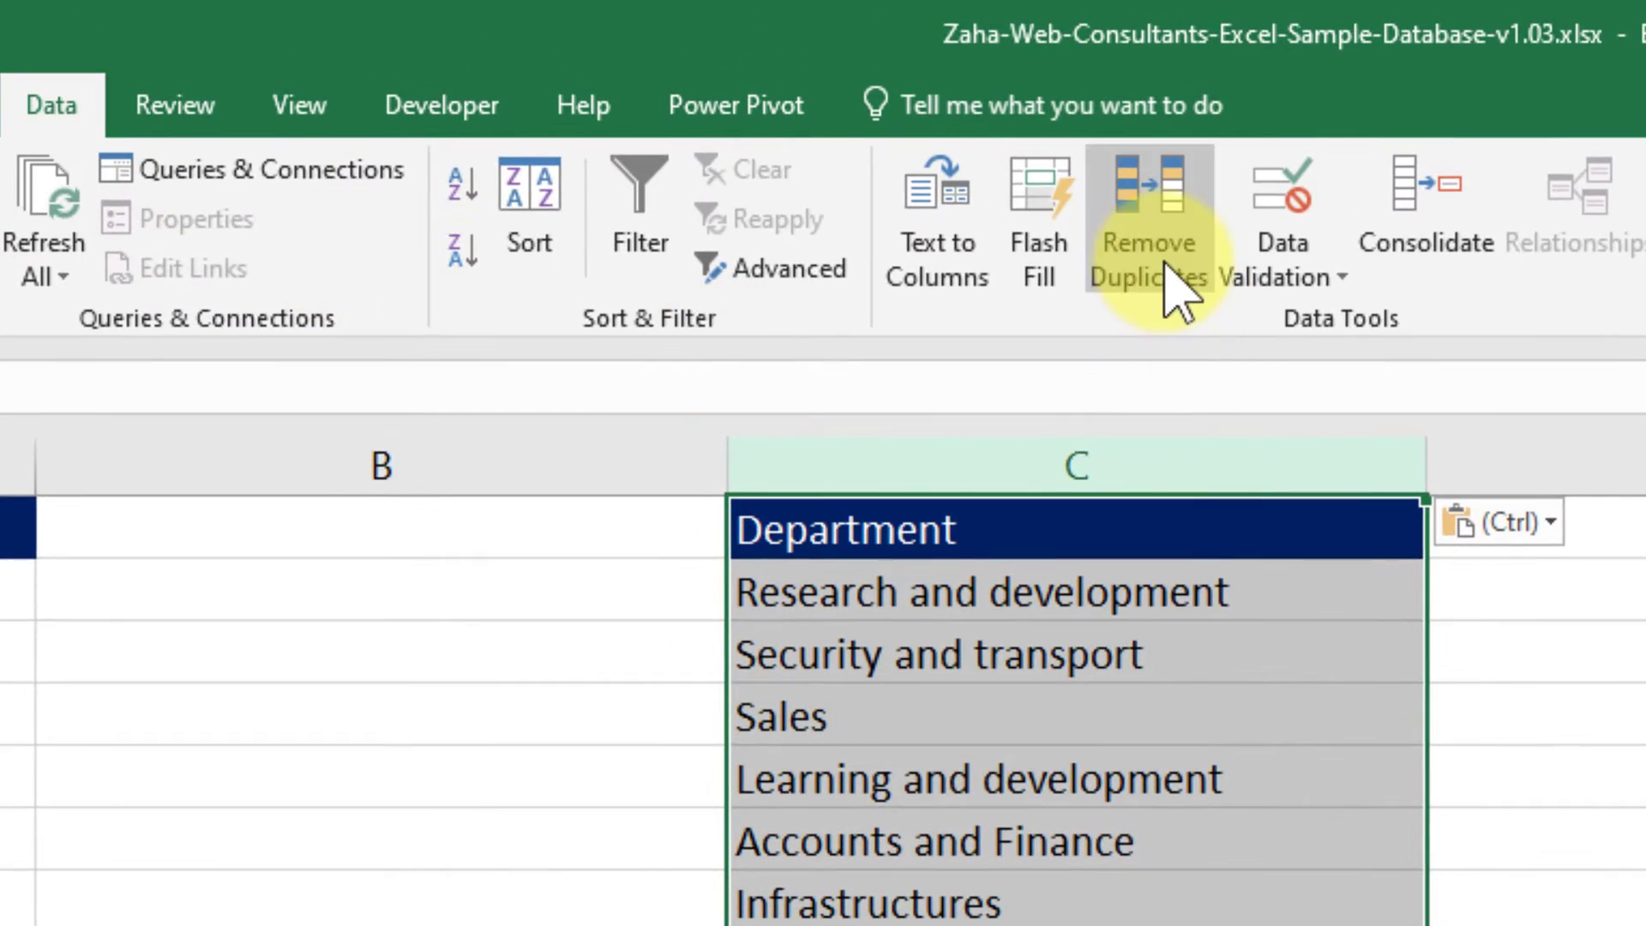
Remove duplicates from column C, deleting 9988 entries and leaving 12 departments
{"action": "left_click", "coordinate": [1173, 287]}
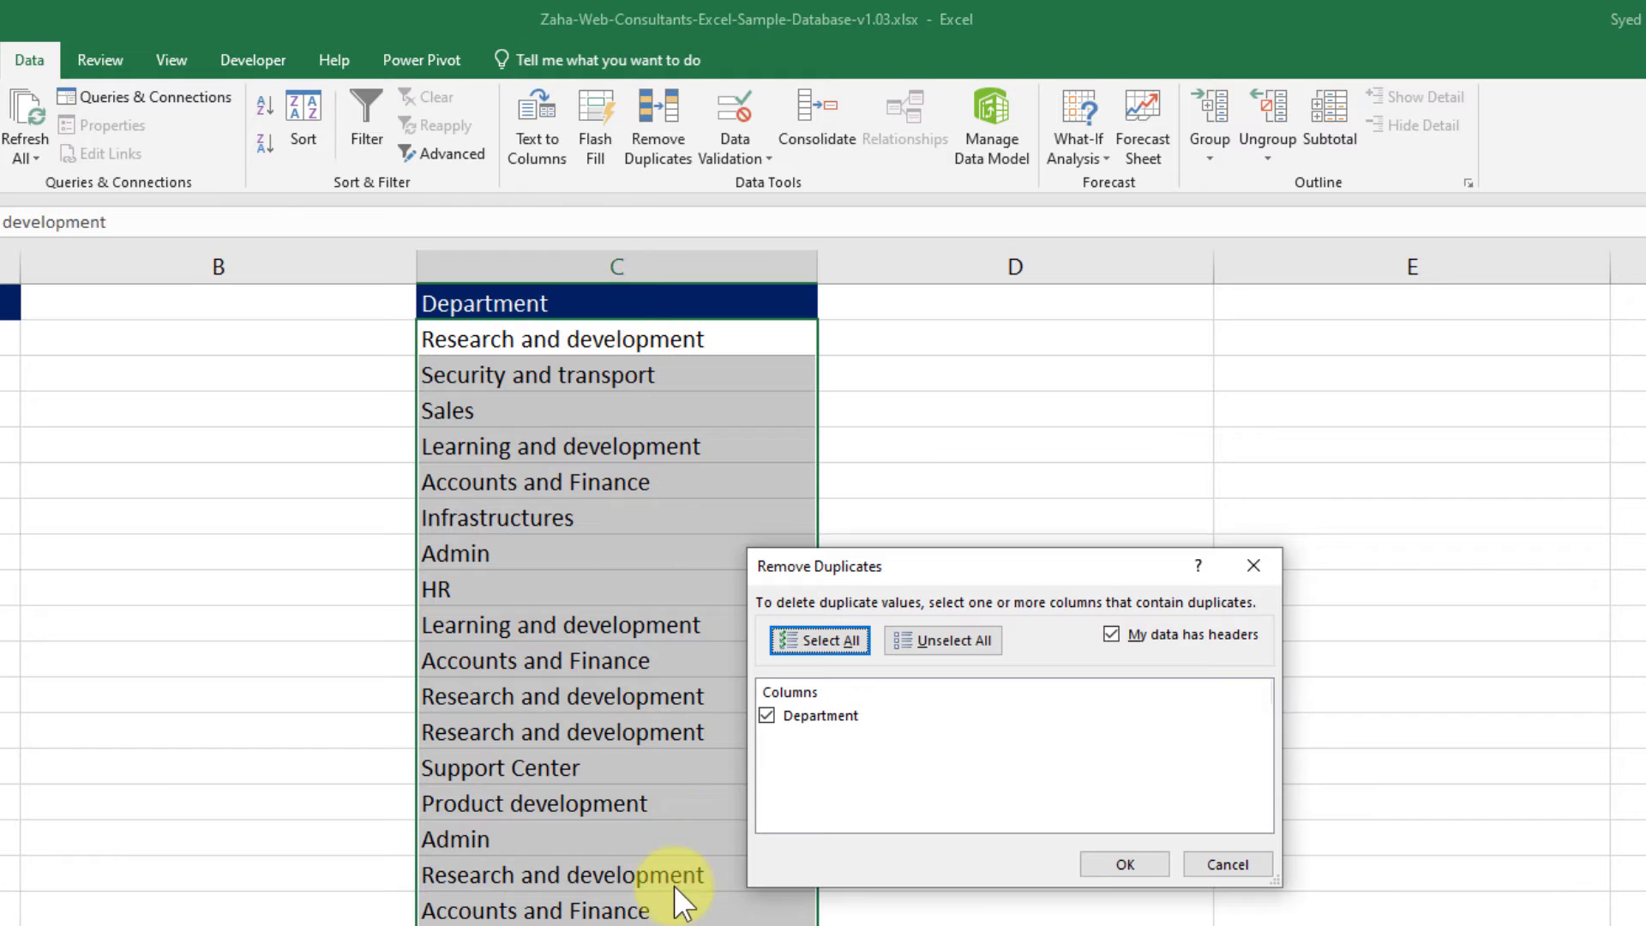
{"action": "left_click", "coordinate": [1106, 862]}
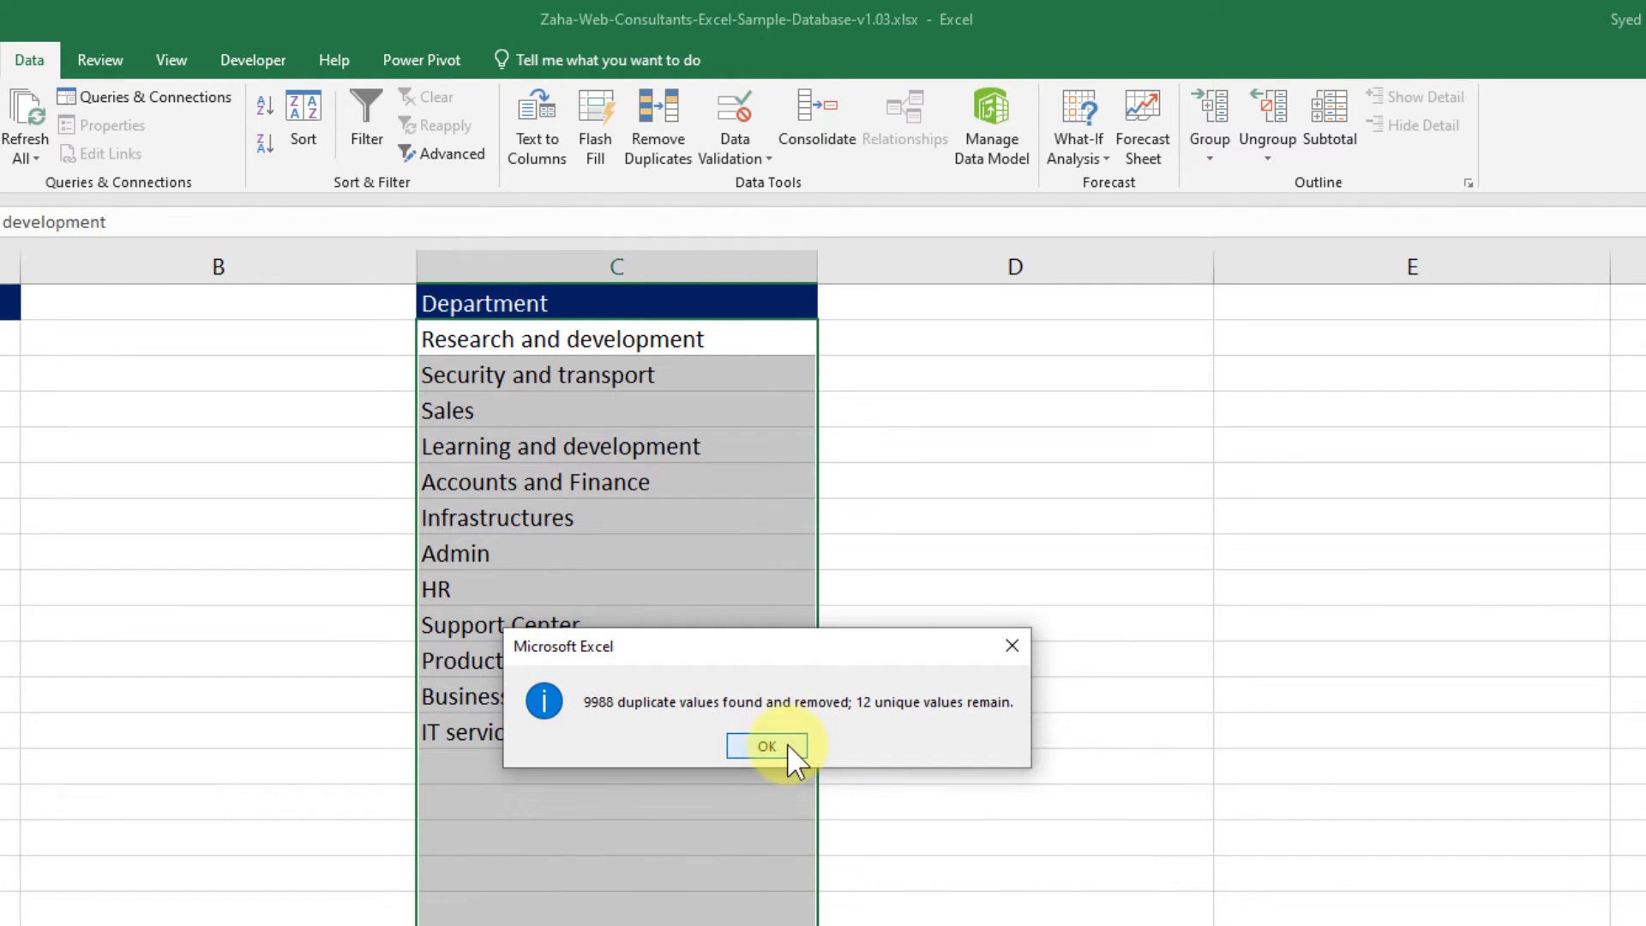
{"action": "left_click", "coordinate": [744, 750]}
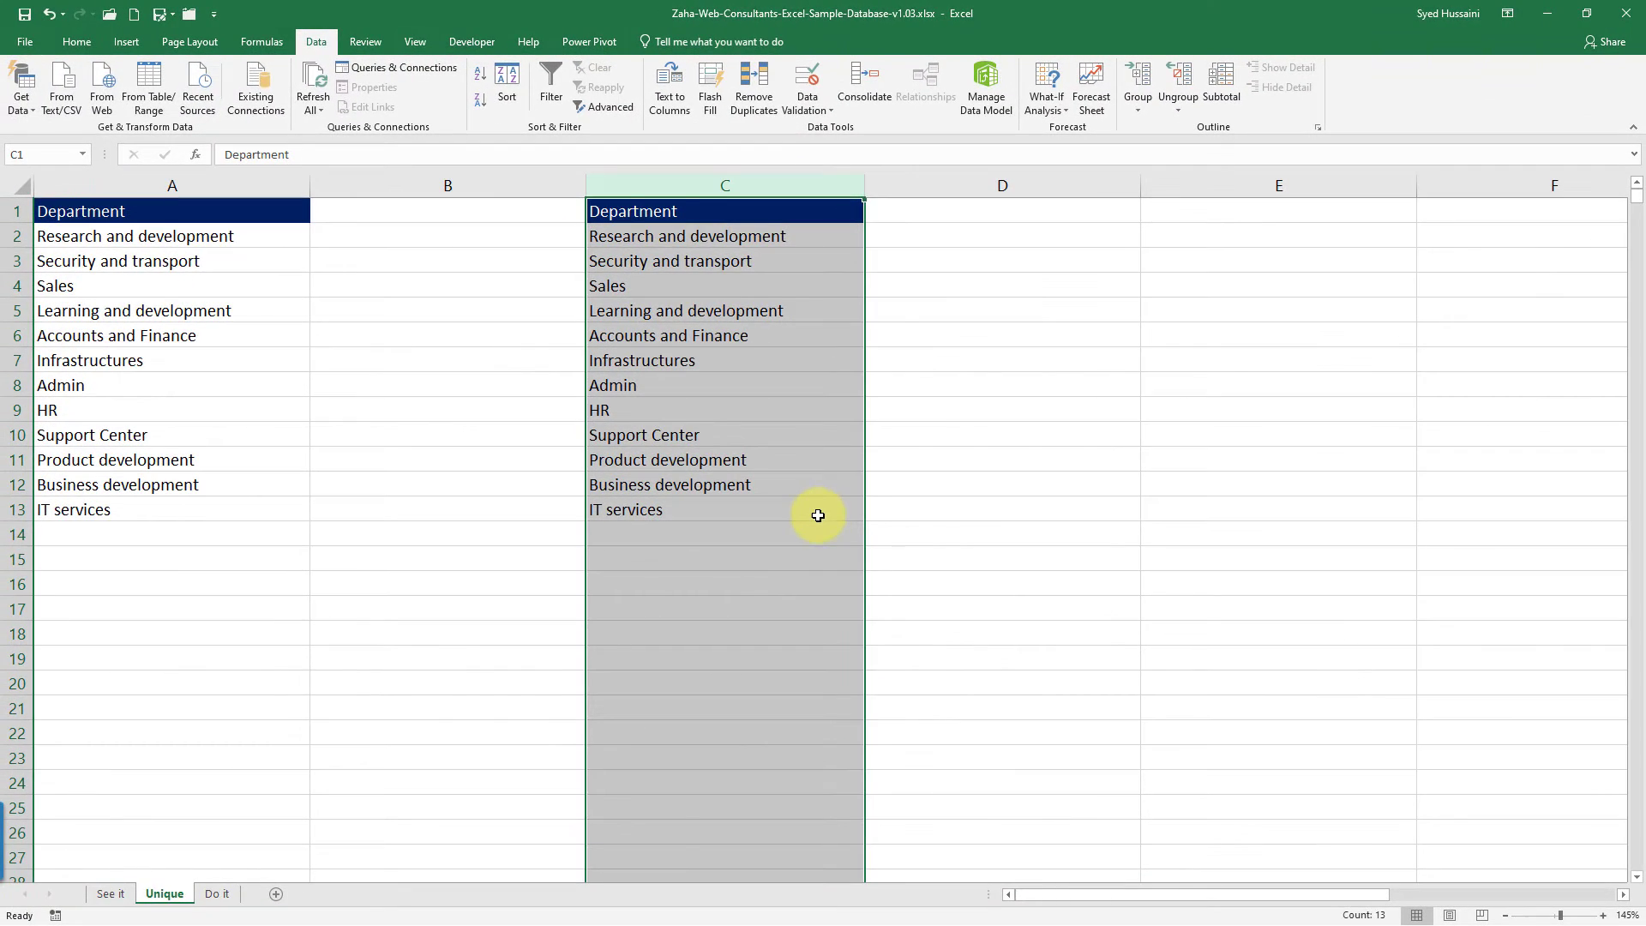
Insert a PivotTable from the See it range A1:J10001 on a new worksheet, Sheet3
{"action": "left_click", "coordinate": [110, 893]}
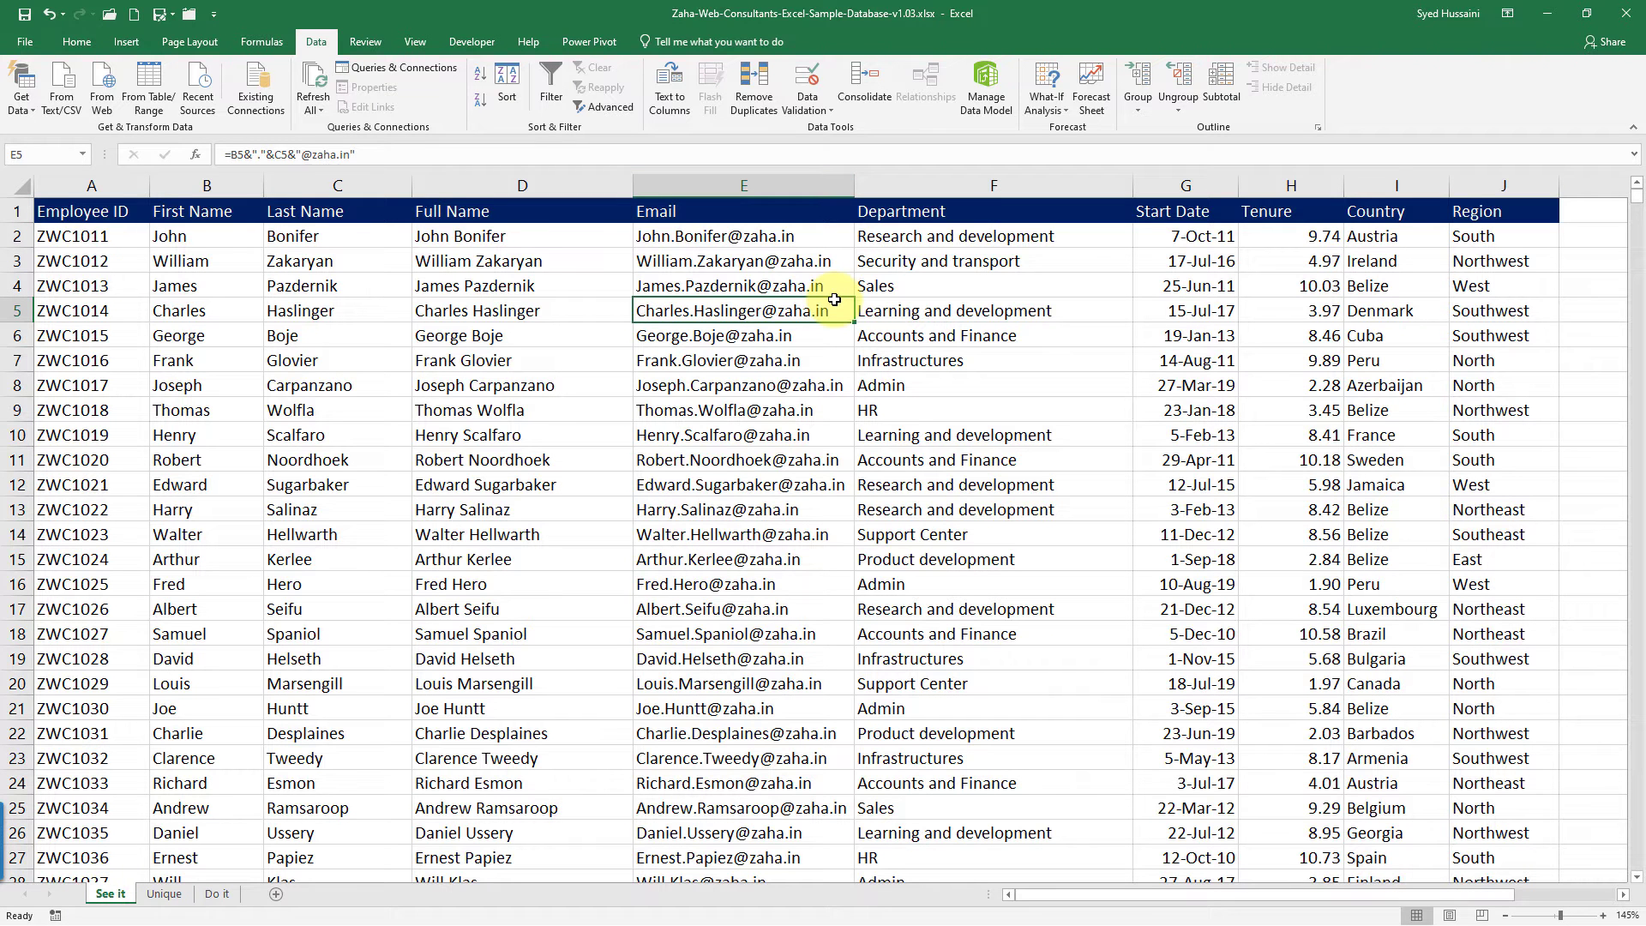
{"action": "left_click", "coordinate": [926, 262]}
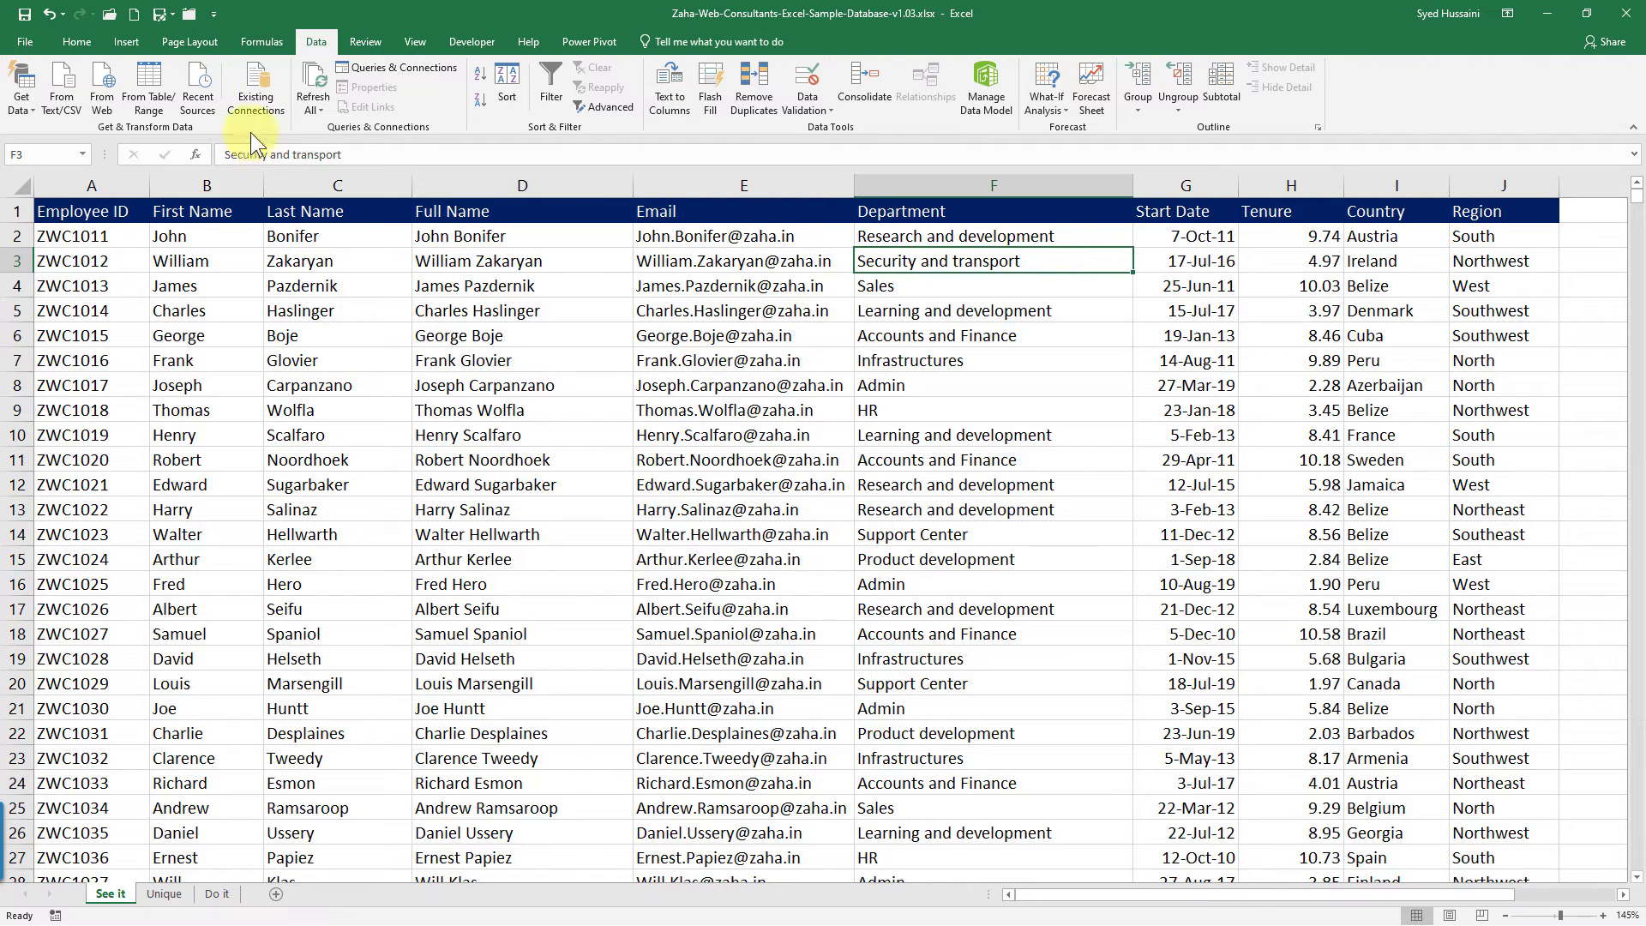
{"action": "left_click", "coordinate": [122, 42]}
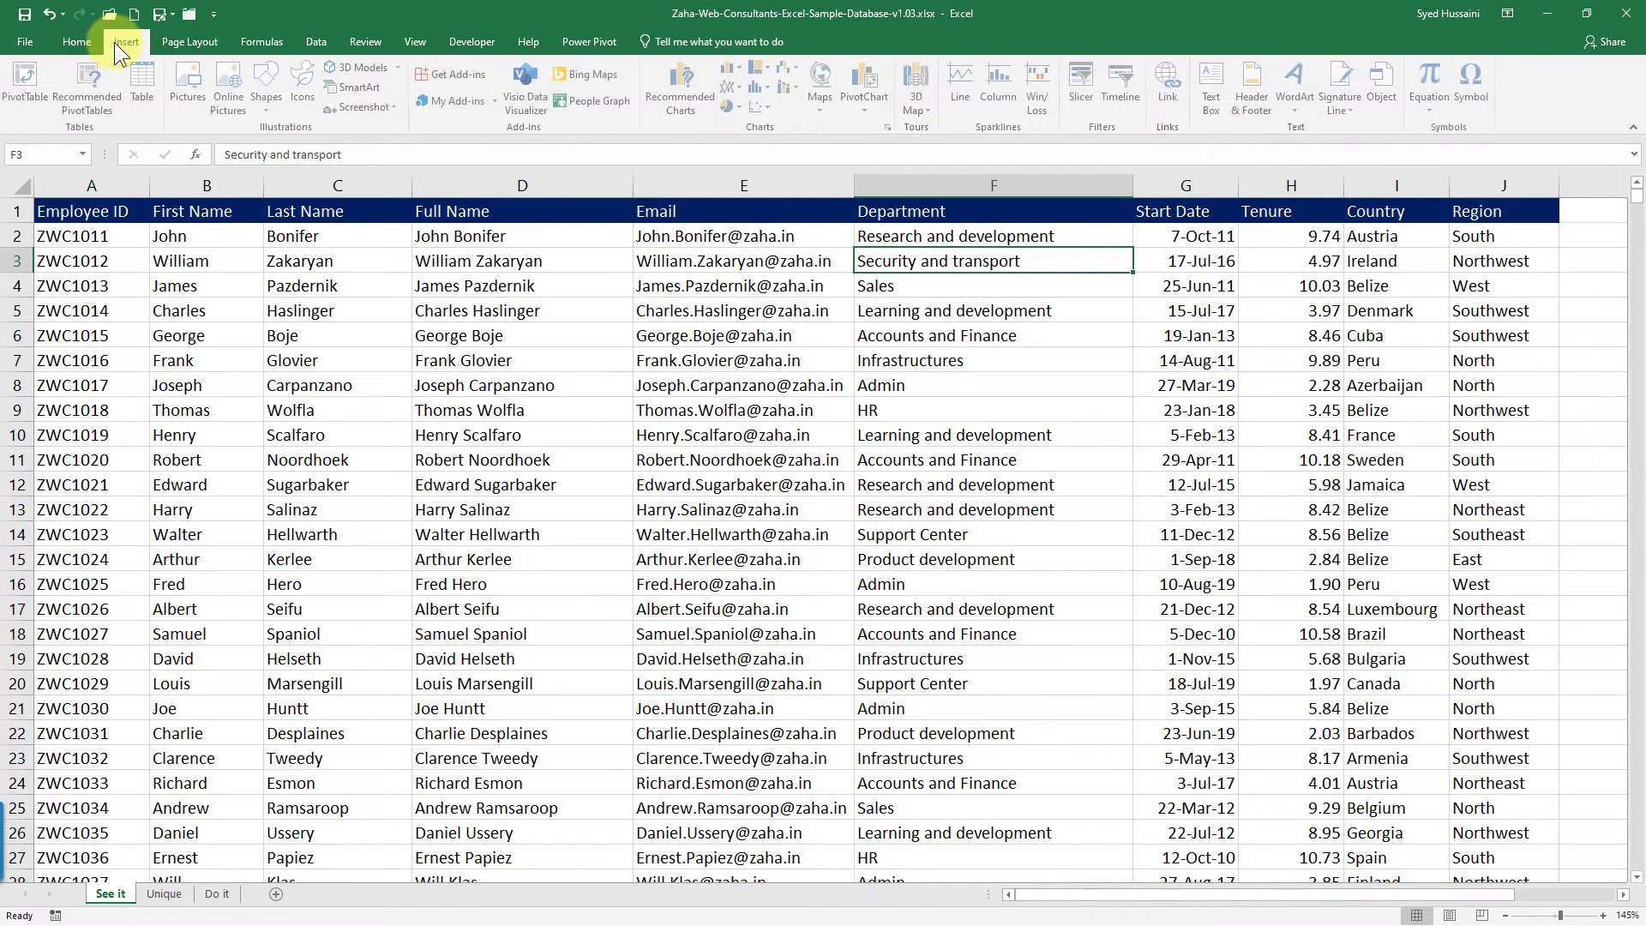
{"action": "left_click", "coordinate": [25, 94]}
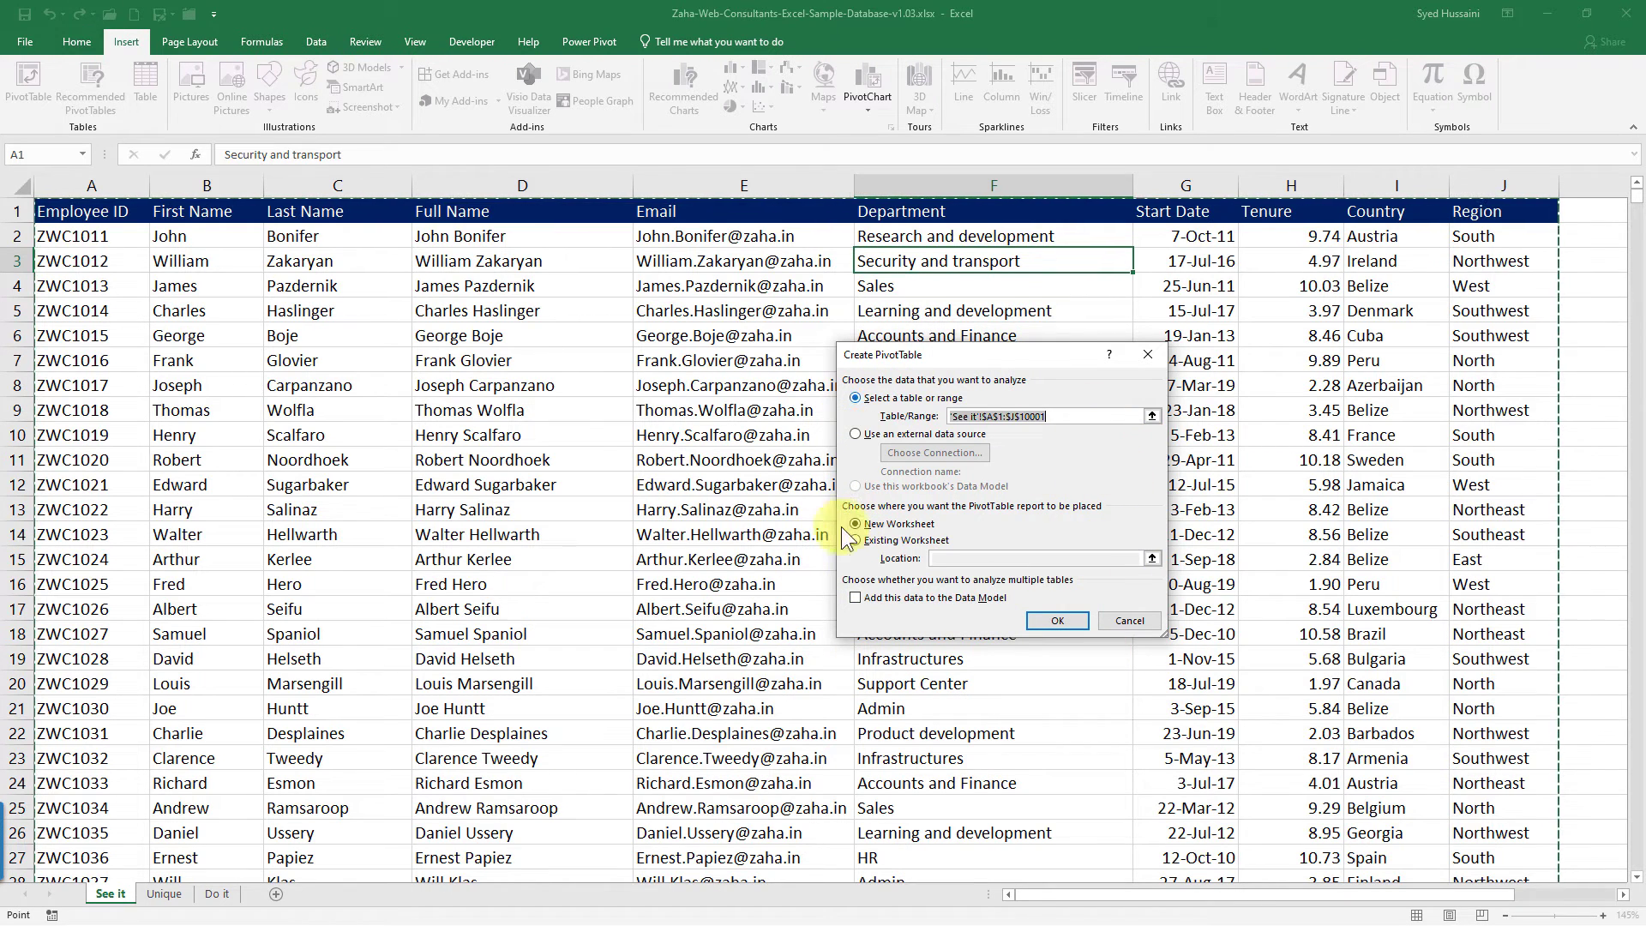
{"action": "left_click", "coordinate": [1070, 628]}
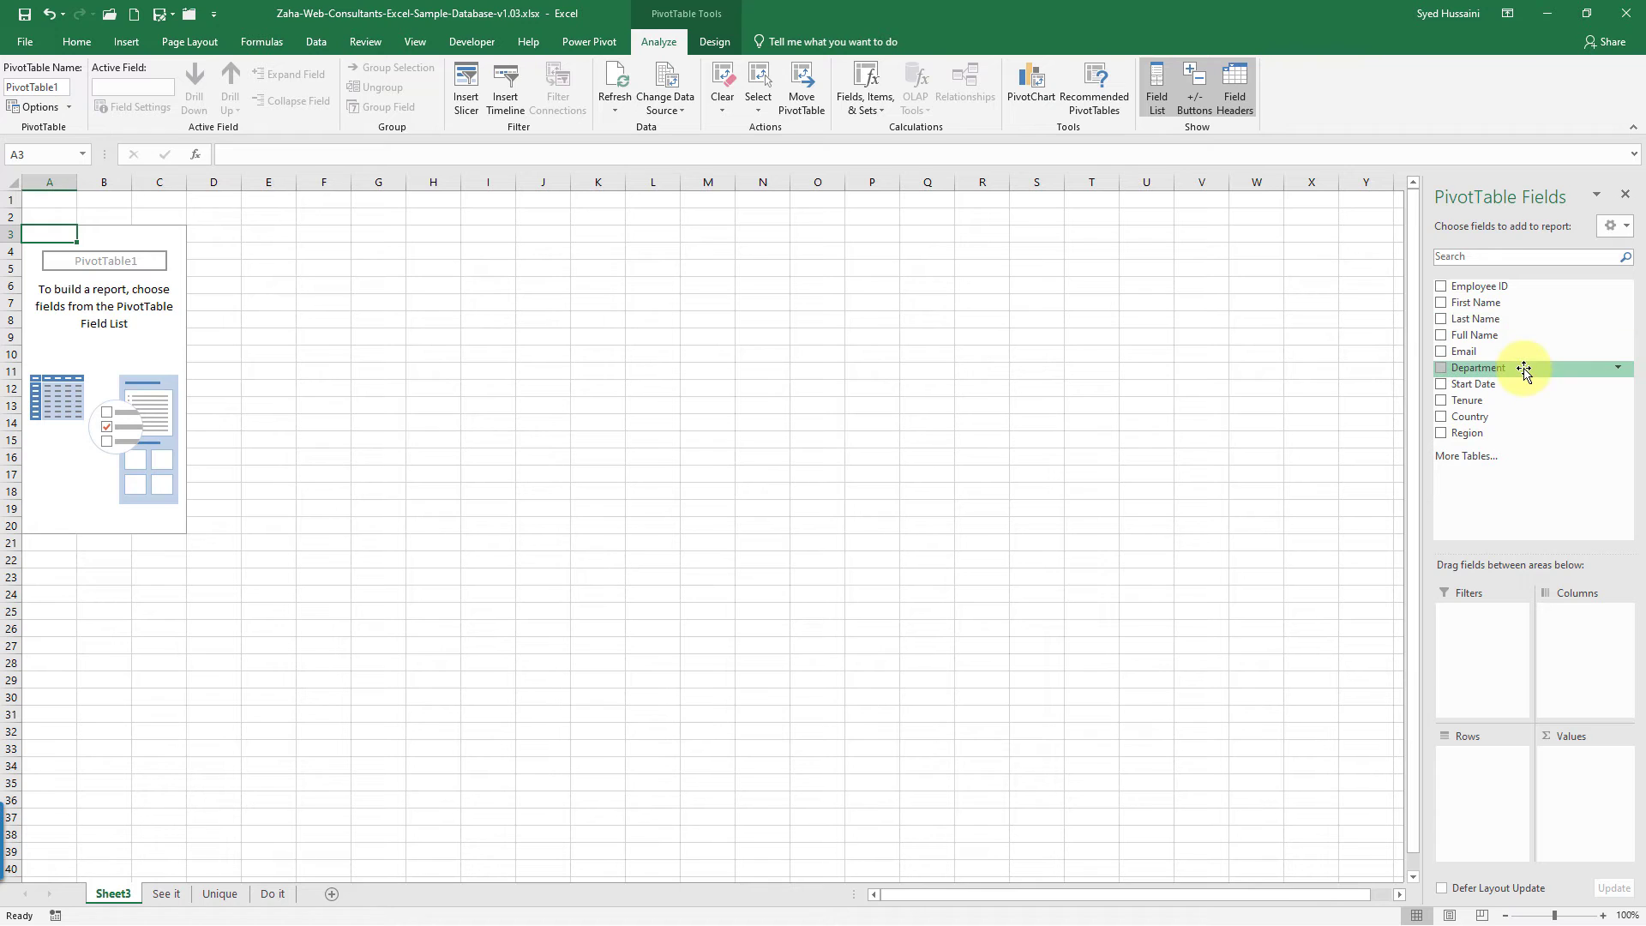
Place Department in the PivotTable Rows area and select the 12 department names in A4:A15
{"action": "left_click_drag", "start_coordinate": [1526, 368], "coordinate": [1499, 767]}
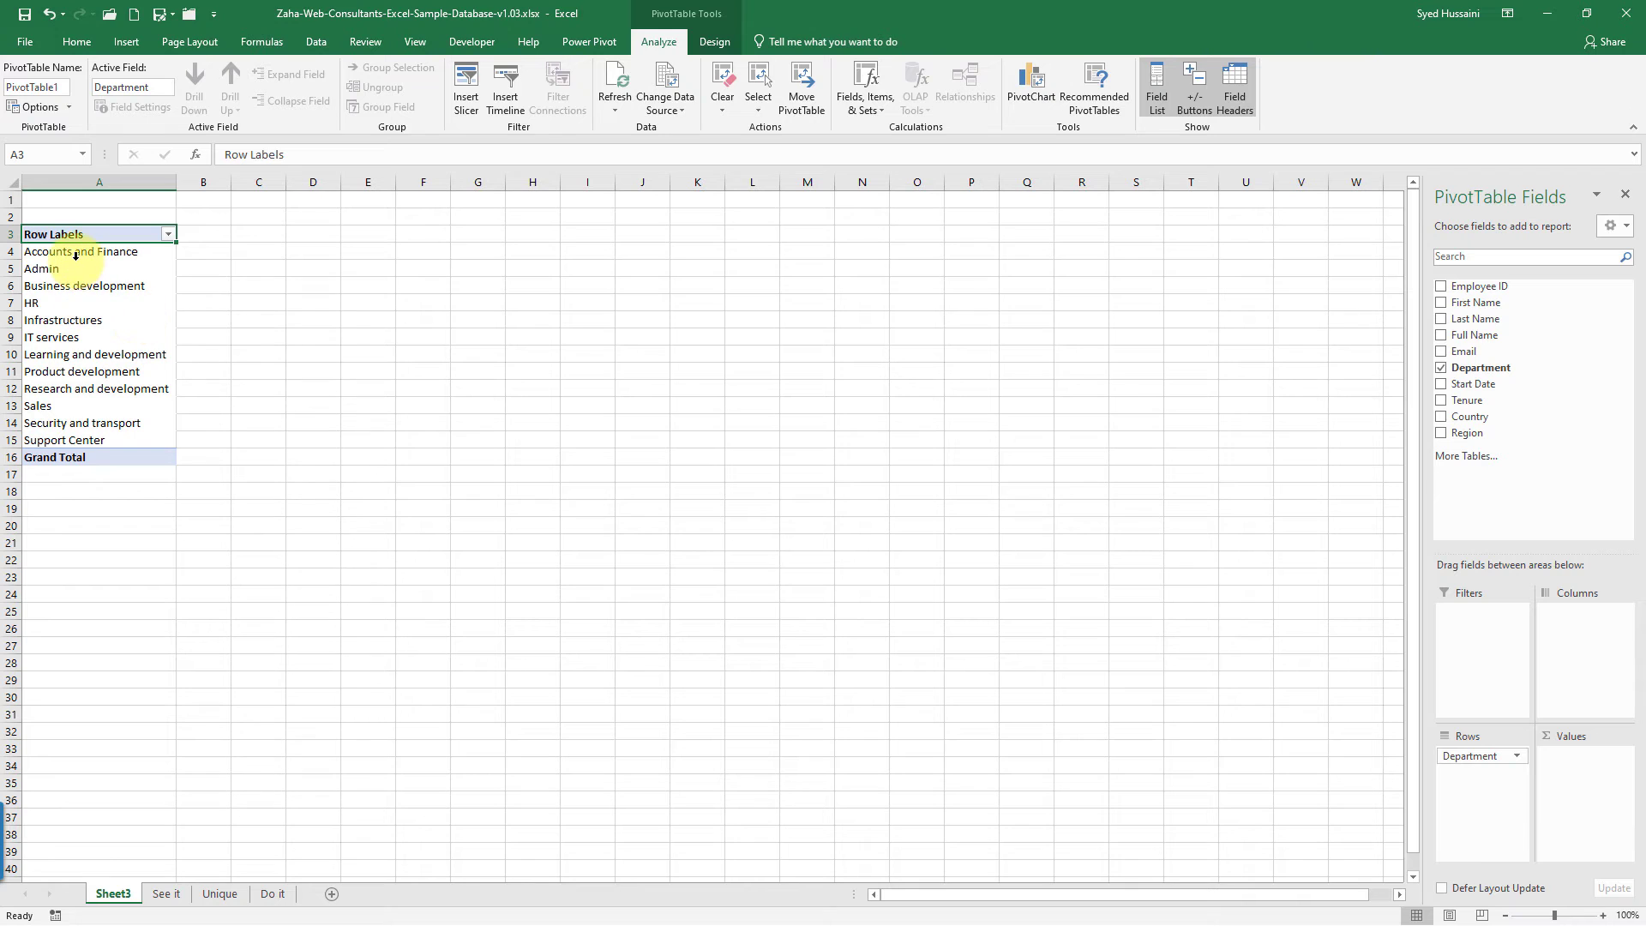
{"action": "left_click_drag", "start_coordinate": [75, 255], "coordinate": [82, 431]}
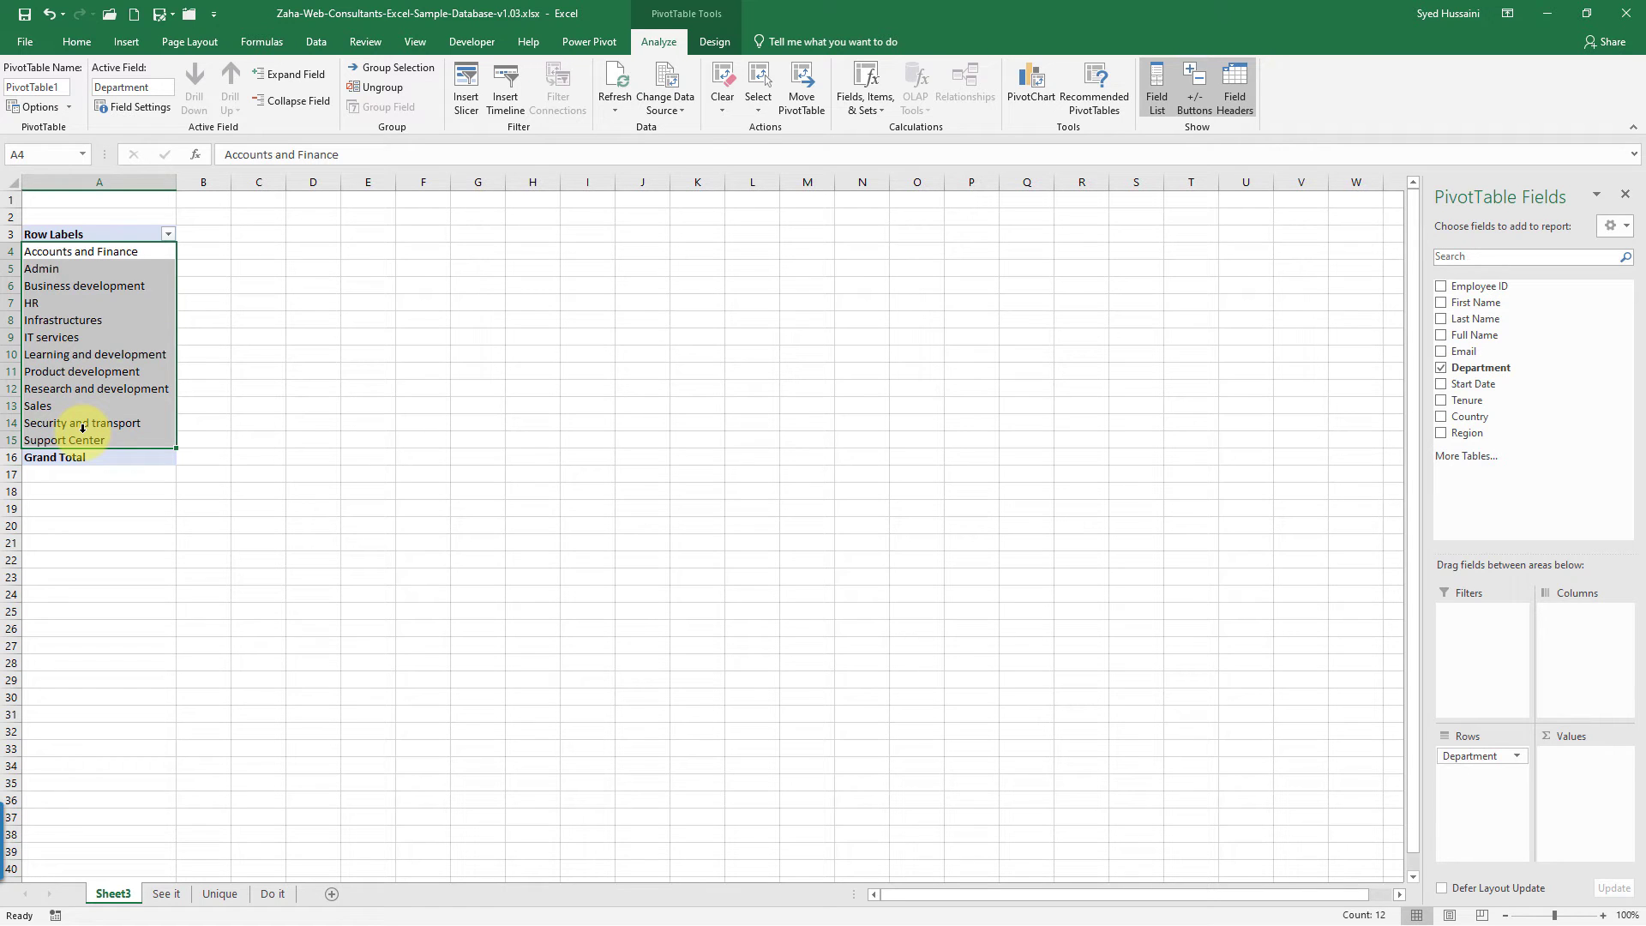
Paste the 12 PivotTable department names into G3:G14 and widen column G to fit
{"action": "key", "text": "ctrl+c"}
{"action": "left_click", "coordinate": [491, 232]}
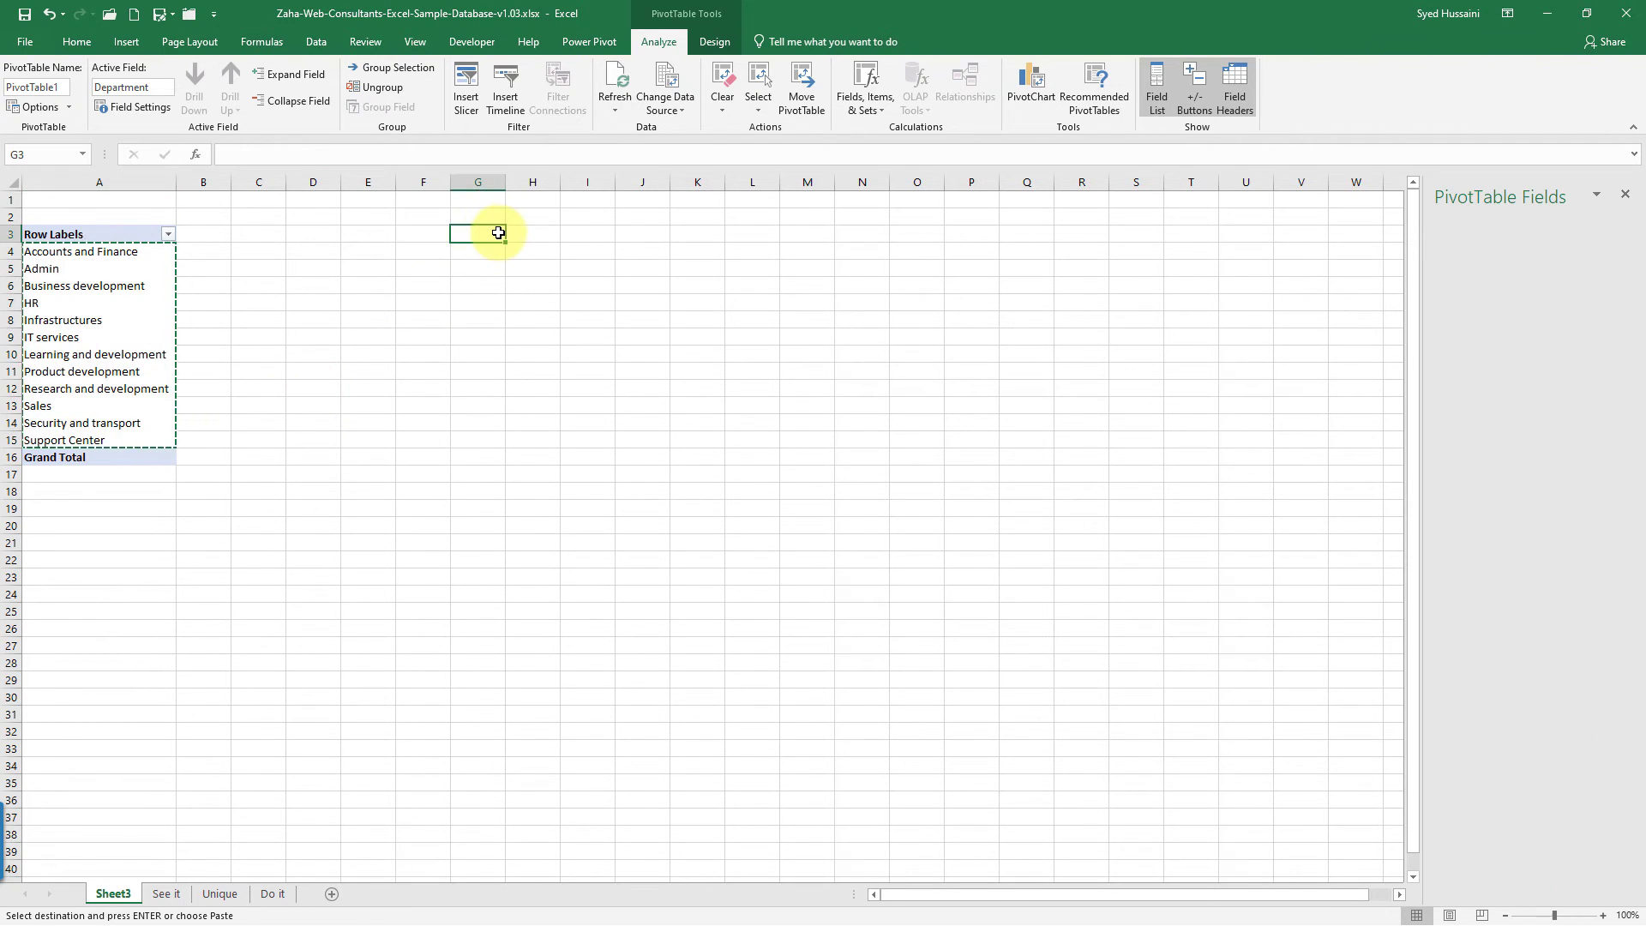
{"action": "key", "text": "ctrl+v"}
{"action": "left_click_drag", "start_coordinate": [505, 181], "coordinate": [655, 182]}
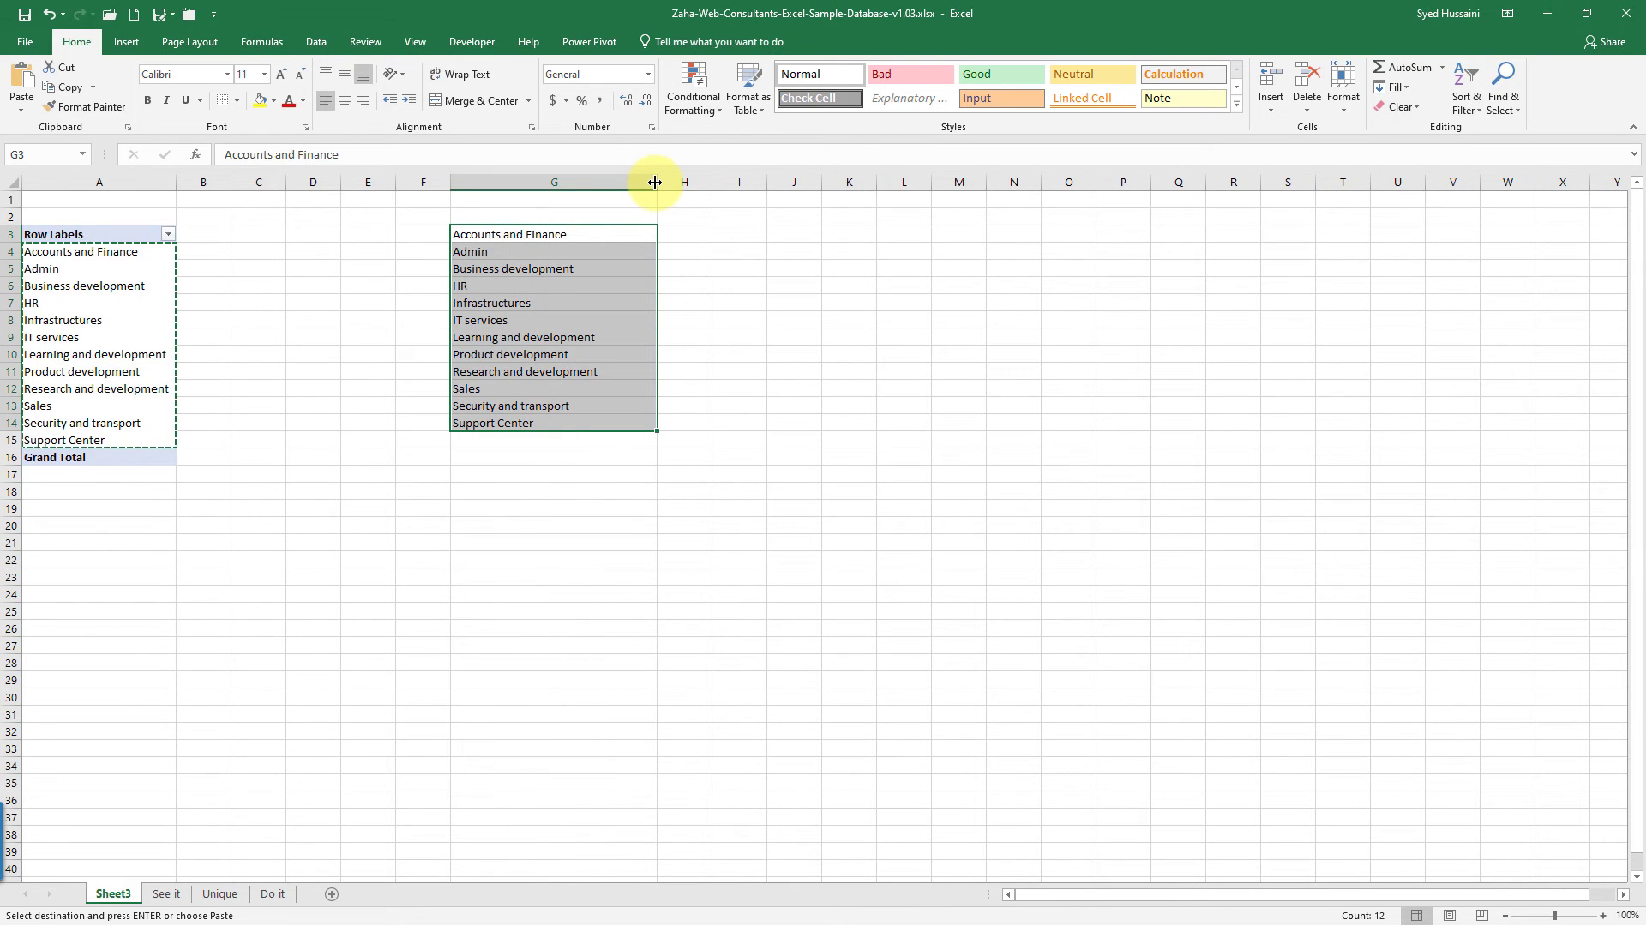